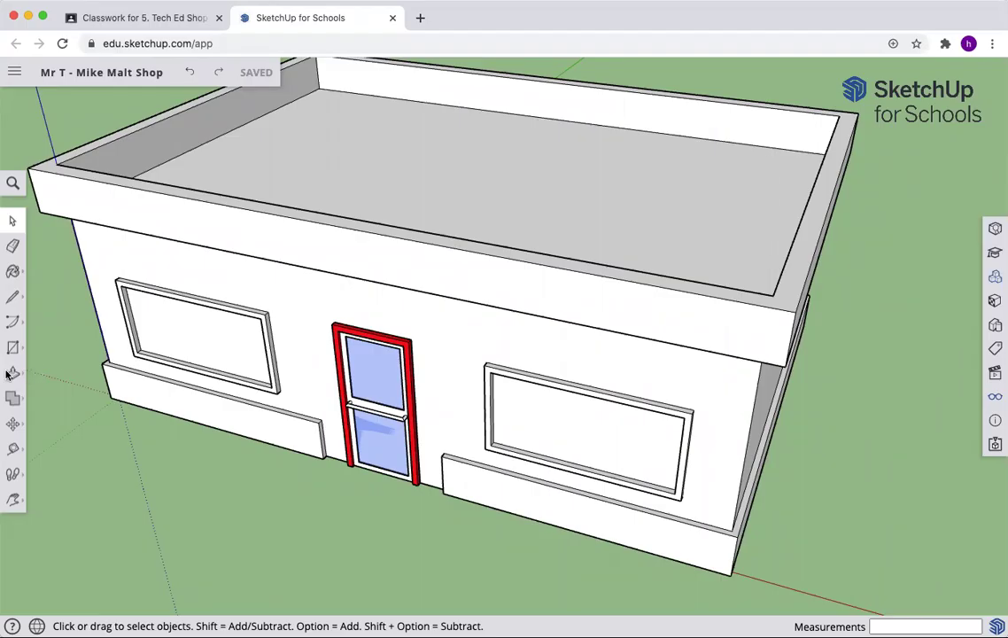
Step: Add guide lines near both ends of the front wall, one 1' in from the right edge
{"action": "left_click", "coordinate": [14, 450]}
{"action": "left_click", "coordinate": [46, 373]}
{"action": "left_click", "coordinate": [104, 334]}
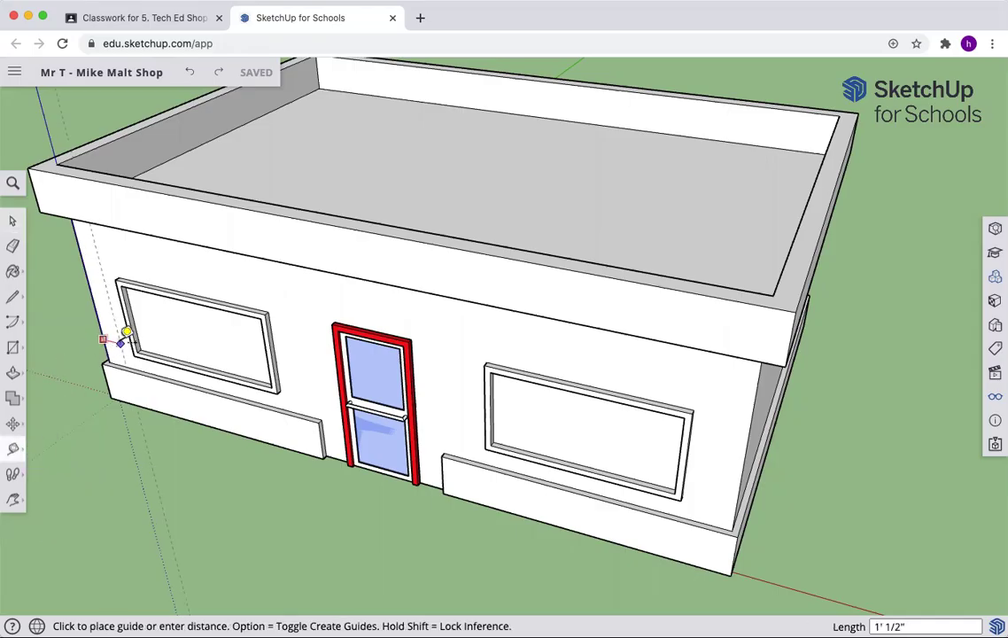
{"action": "left_click", "coordinate": [125, 337]}
{"action": "left_click", "coordinate": [757, 416]}
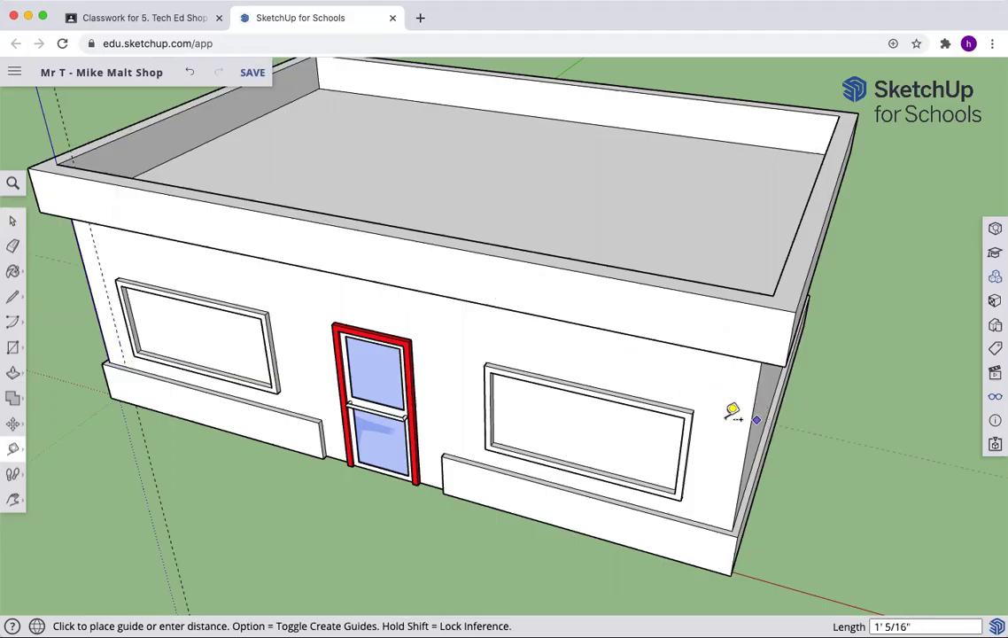
{"action": "left_click", "coordinate": [731, 410]}
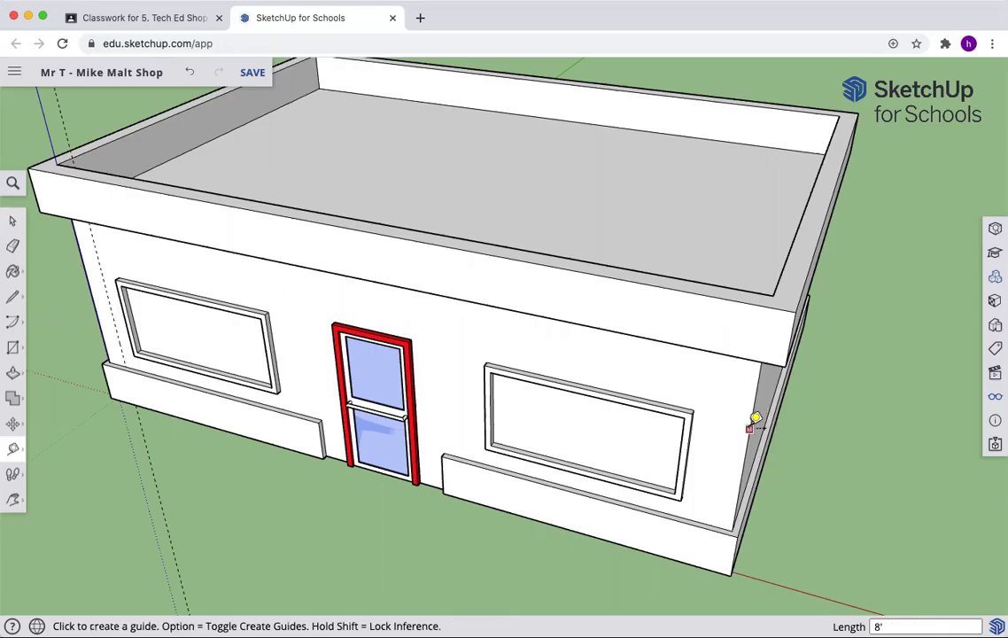
{"action": "left_click", "coordinate": [759, 414]}
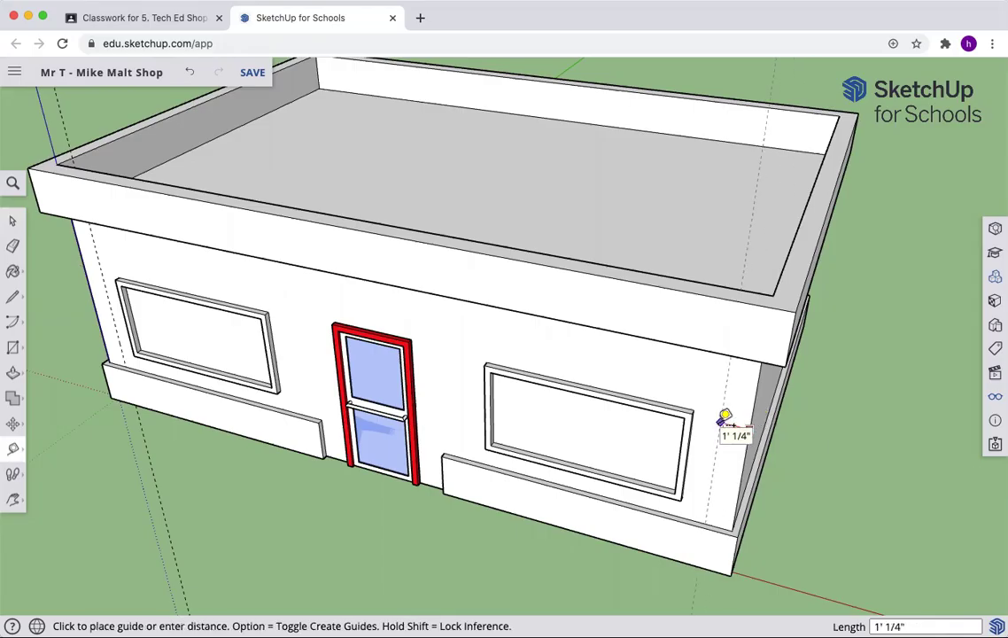
{"action": "type", "text": "1'"}
{"action": "key", "text": "Return"}
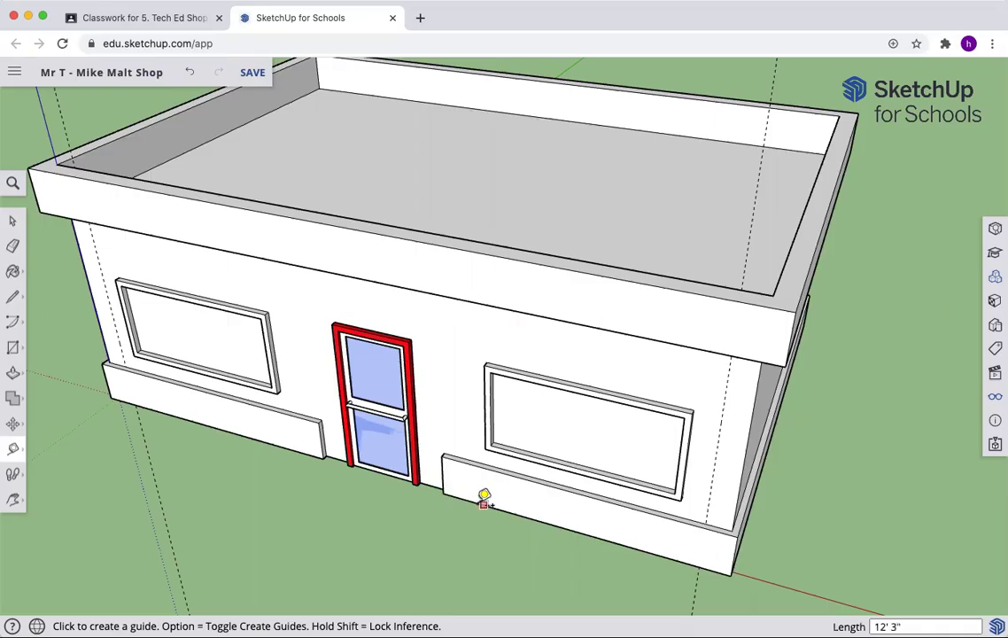
Step: Add a horizontal guide 7' above the ground from the door's bottom corner
{"action": "left_click", "coordinate": [442, 490]}
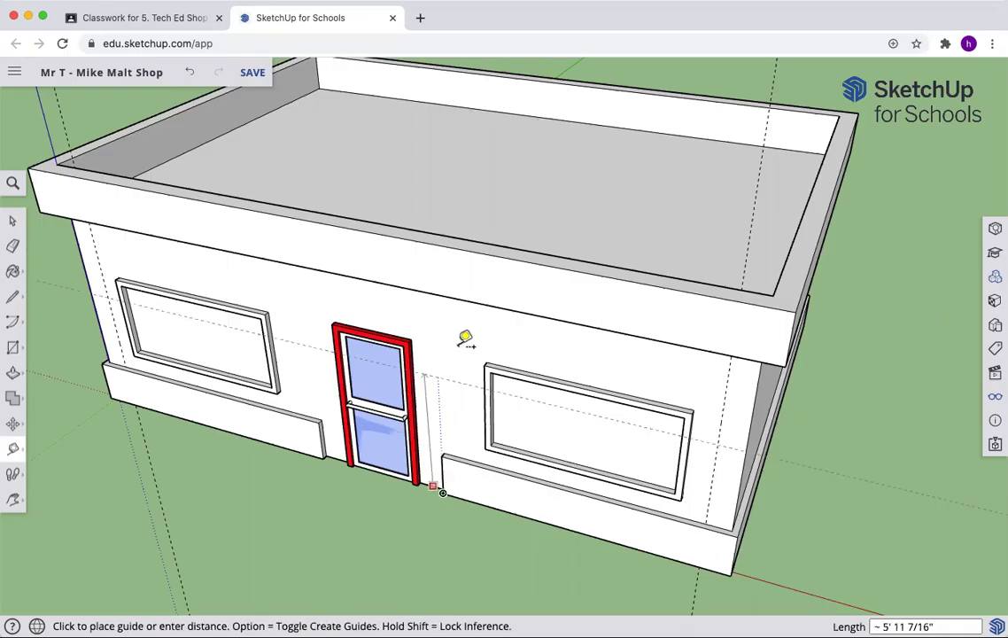
{"action": "type", "text": "7"}
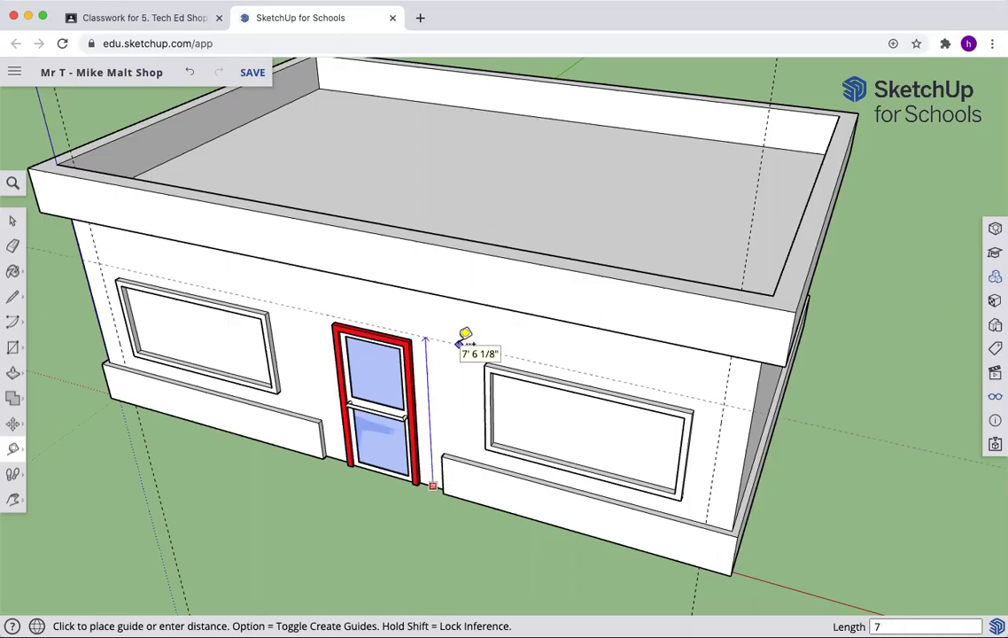
{"action": "key", "text": "Return"}
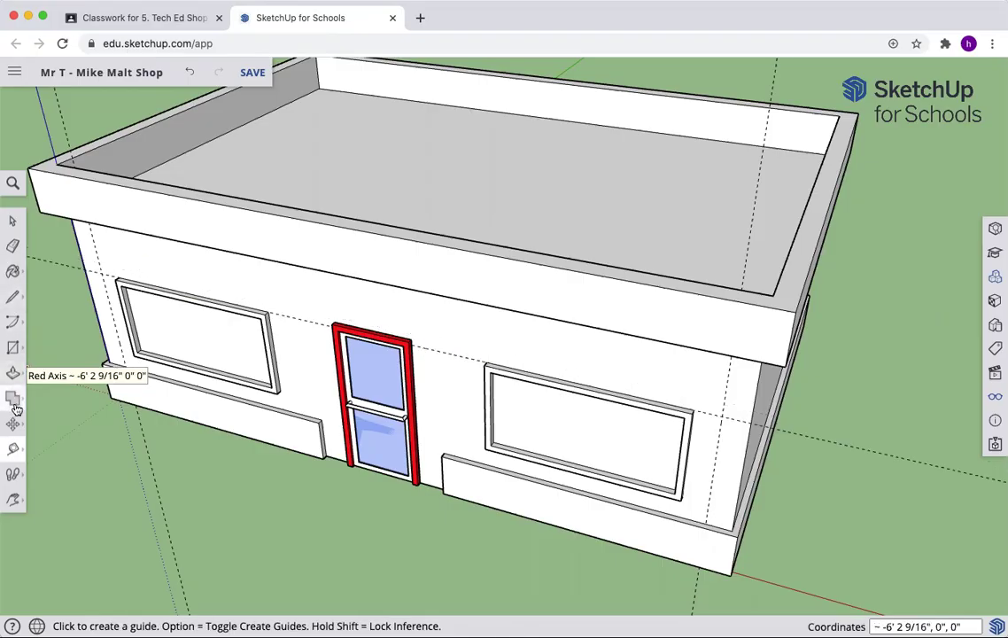
Step: Draw a 10' by 2' rectangle from the guide corner above the left window
{"action": "left_click", "coordinate": [14, 347]}
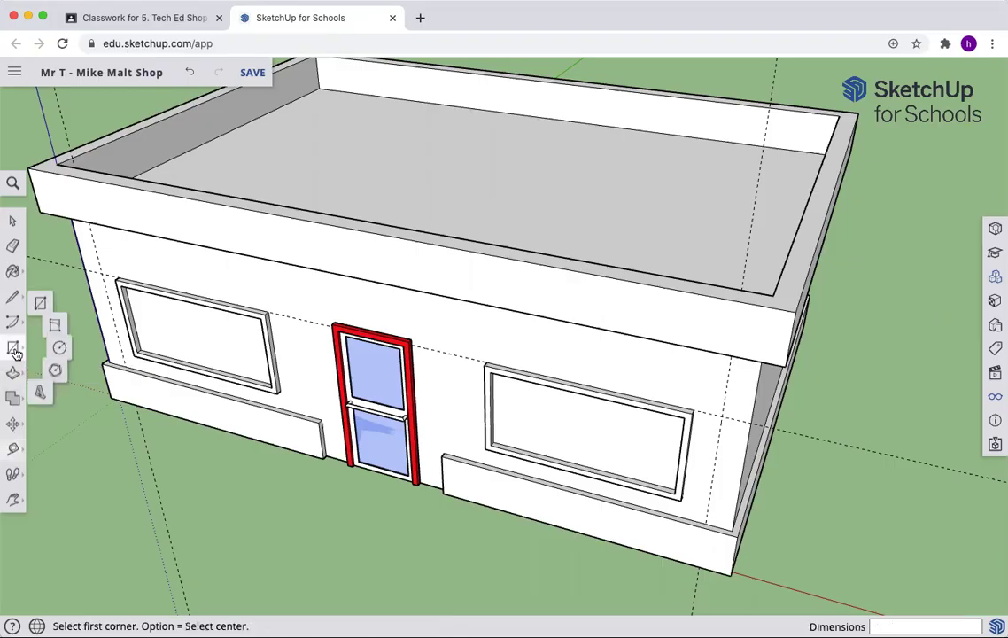
{"action": "left_click", "coordinate": [48, 293]}
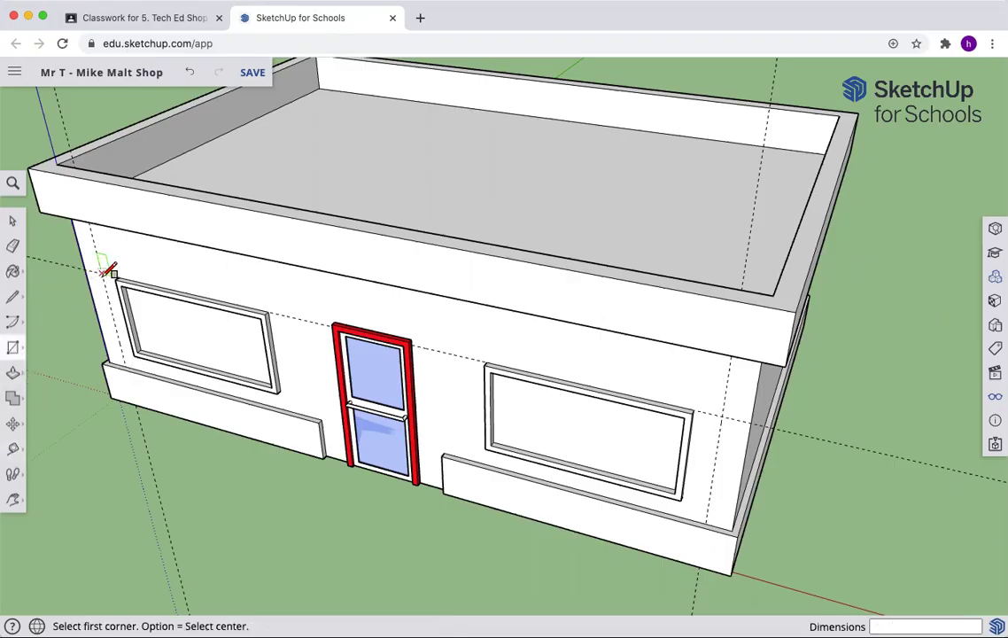
{"action": "left_click", "coordinate": [102, 274]}
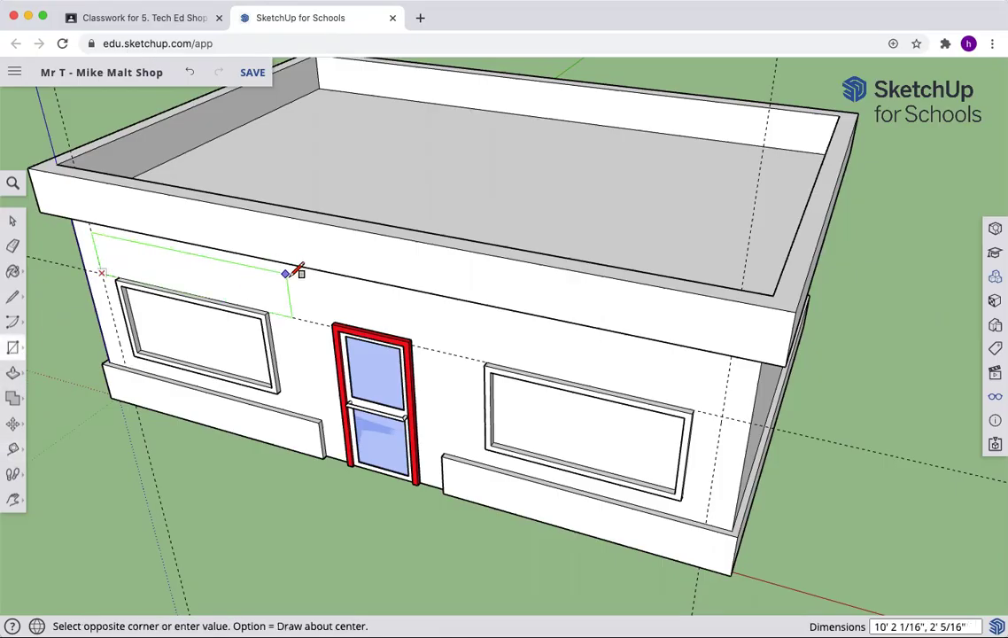
{"action": "type", "text": "1"}
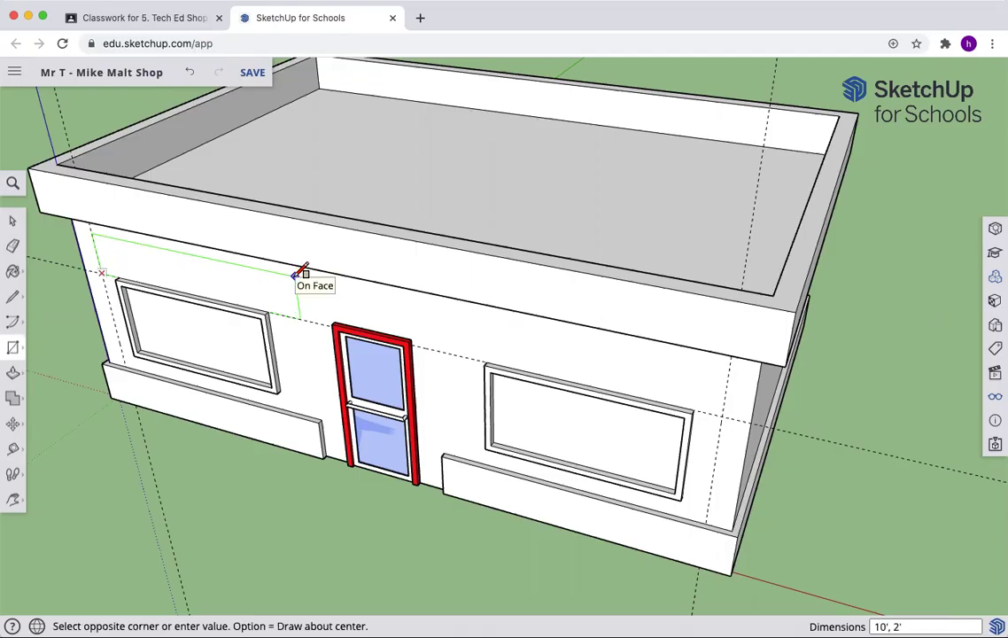
{"action": "type", "text": "0', 2'"}
{"action": "key", "text": "Return"}
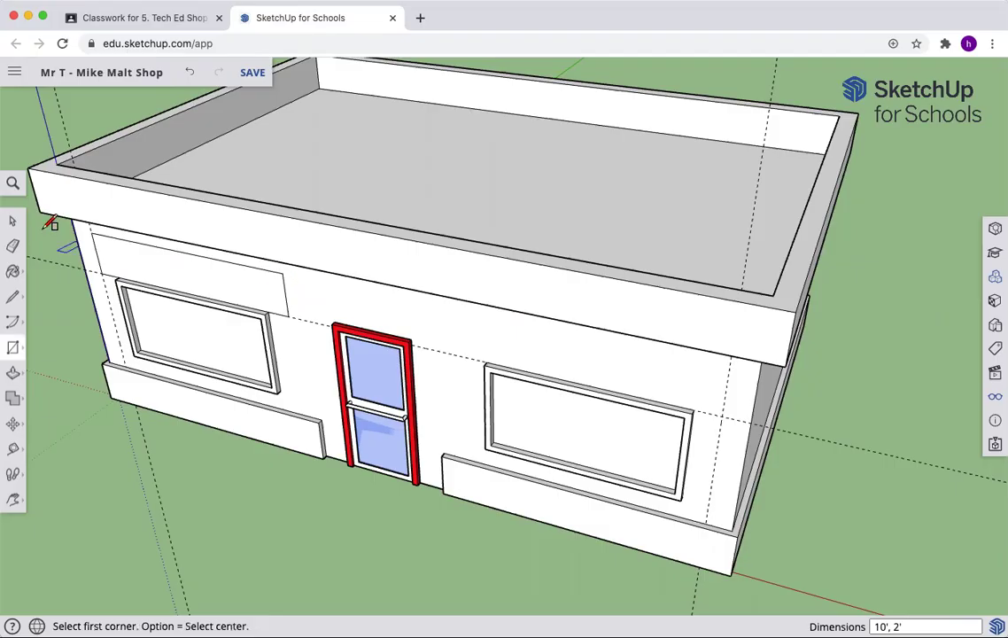
Step: Make the rectangle a component named 'awning' that glues to horizontal surfaces
{"action": "left_click", "coordinate": [12, 220]}
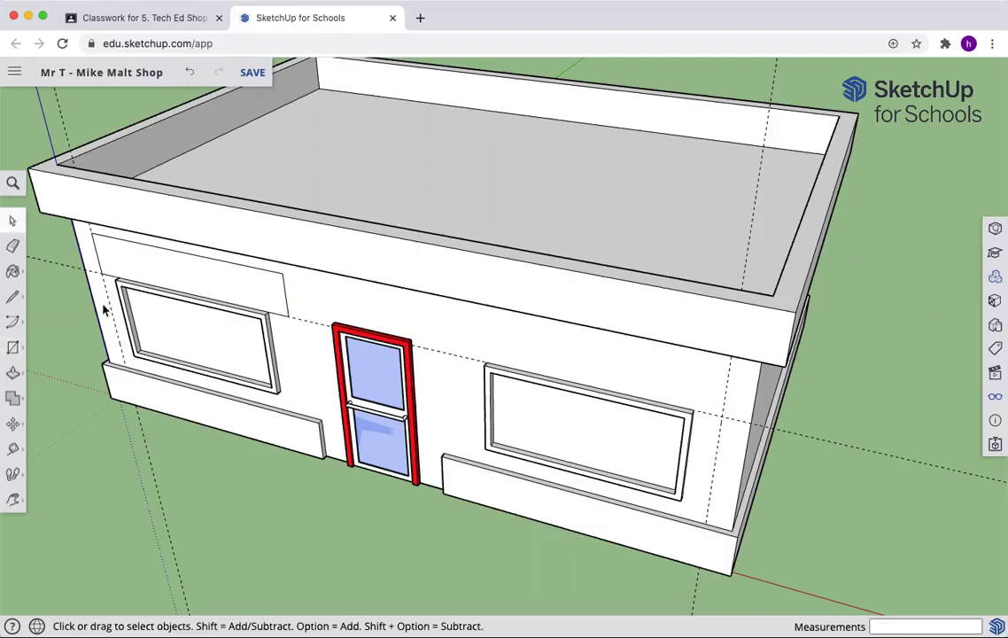
{"action": "left_click", "coordinate": [215, 288]}
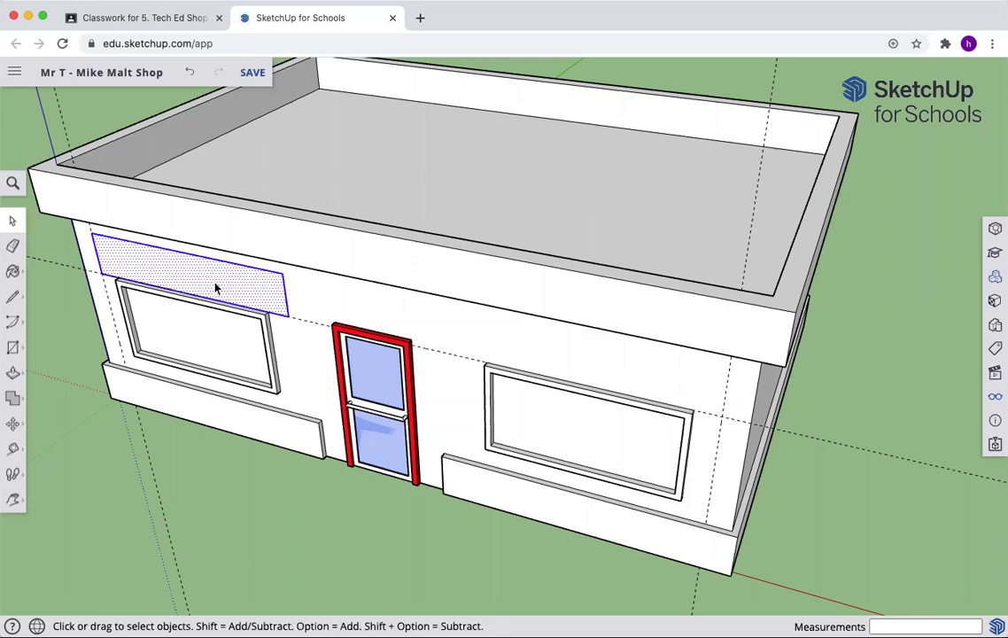
{"action": "right_click", "coordinate": [215, 288]}
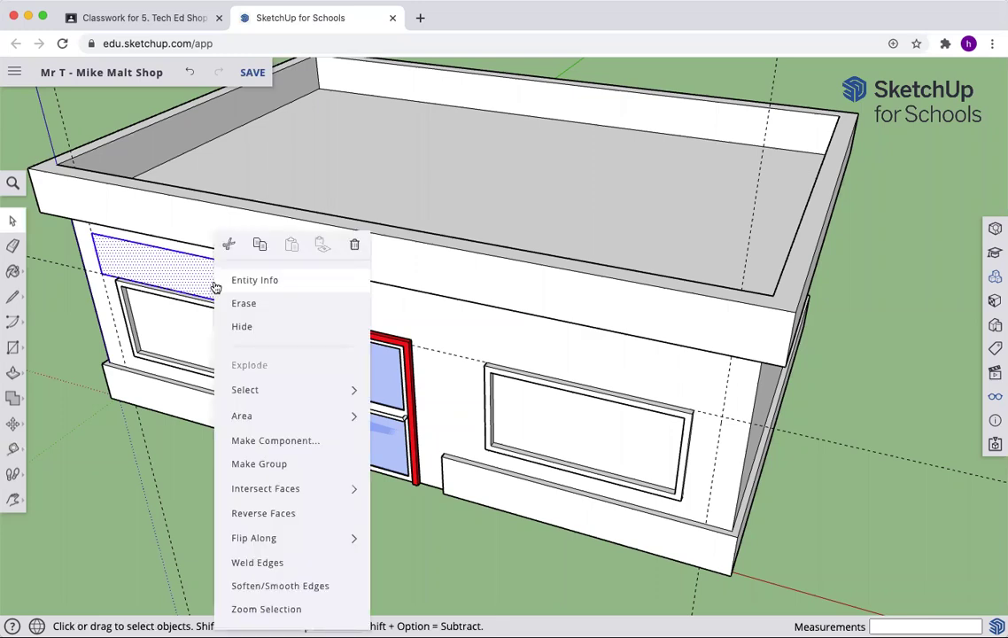
{"action": "left_click", "coordinate": [293, 440]}
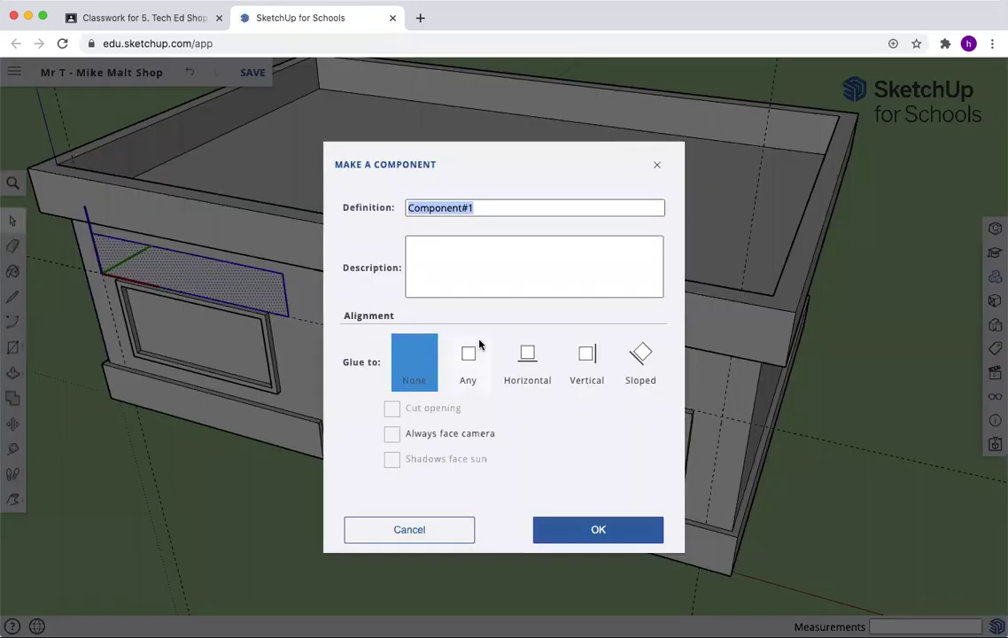
{"action": "type", "text": "awning"}
{"action": "left_click", "coordinate": [527, 367]}
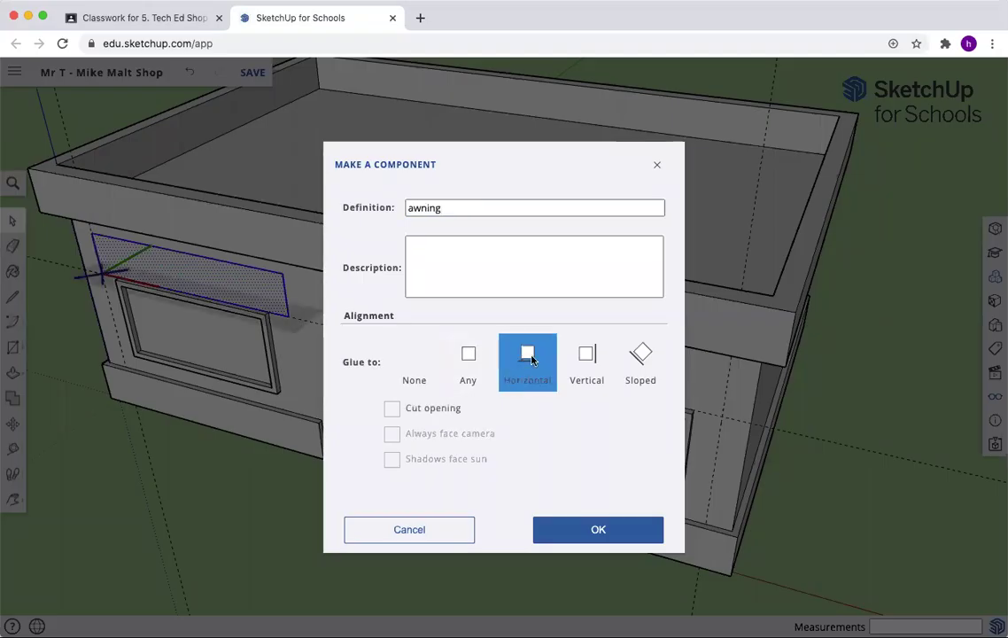
{"action": "left_click", "coordinate": [577, 533]}
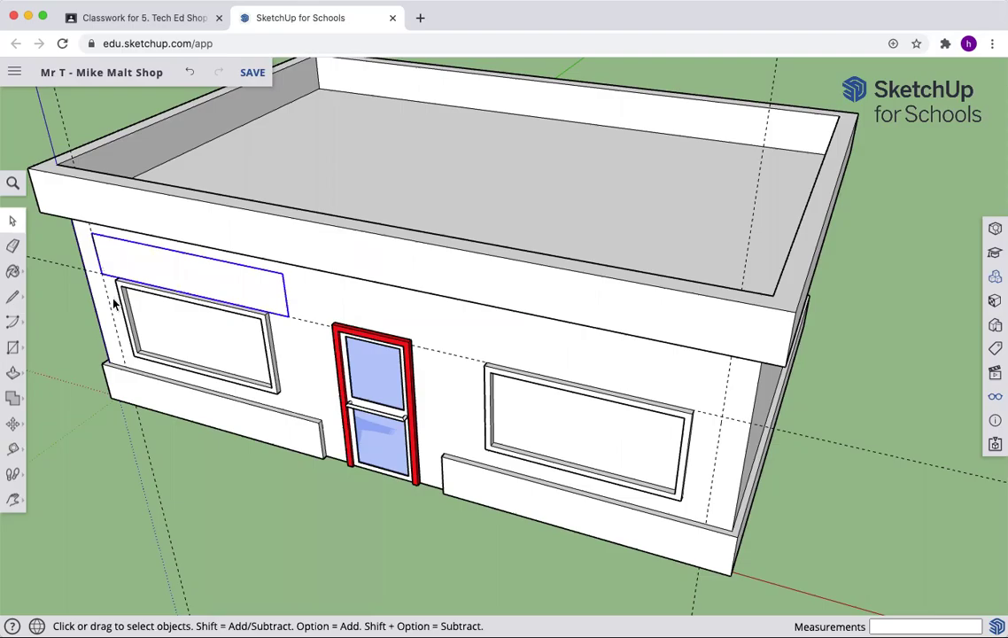
Step: Copy the awning component 18' over so it sits above the right front window
{"action": "left_click", "coordinate": [13, 425]}
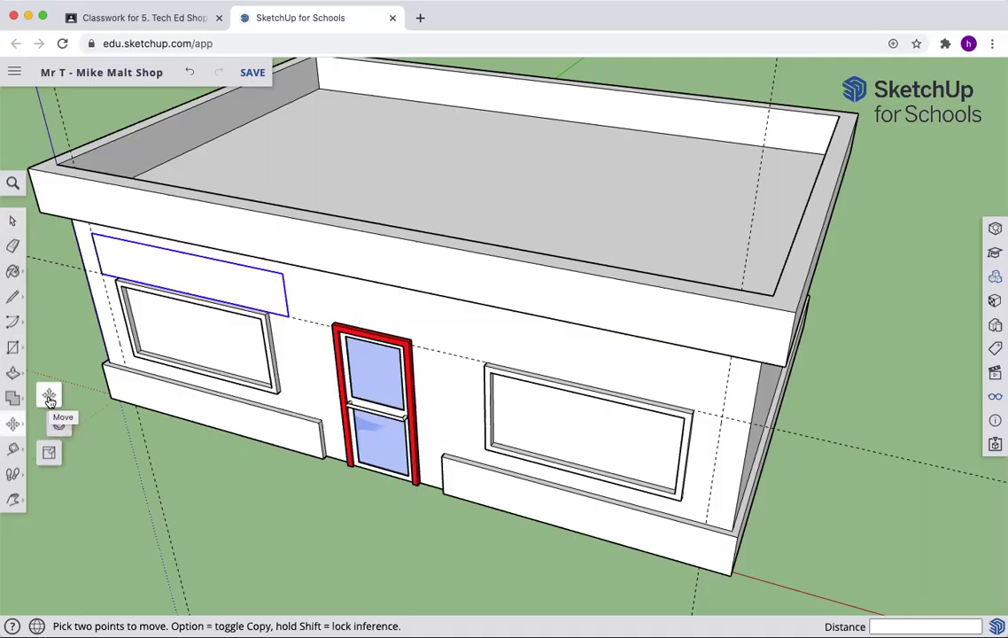
{"action": "left_click", "coordinate": [49, 398]}
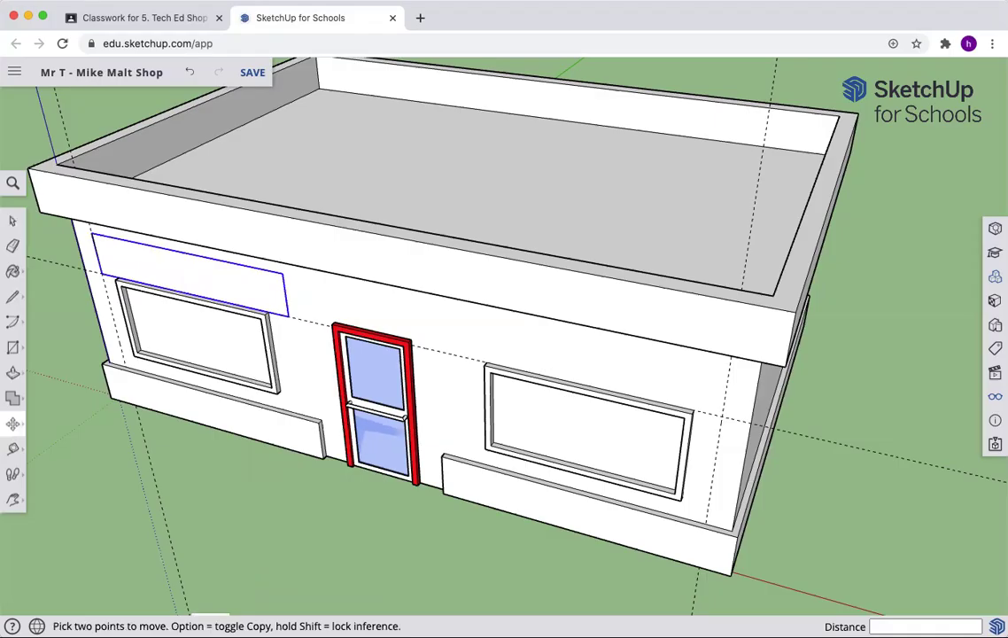
{"action": "mouse_move", "coordinate": [285, 314]}
{"action": "left_click", "coordinate": [288, 316]}
{"action": "key", "text": "alt"}
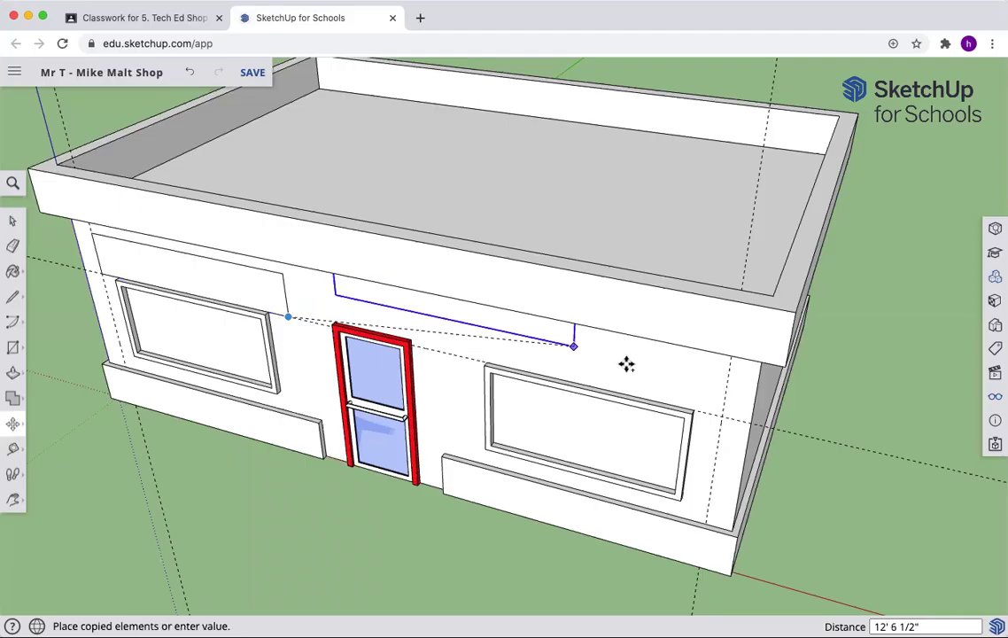
{"action": "left_click", "coordinate": [725, 413]}
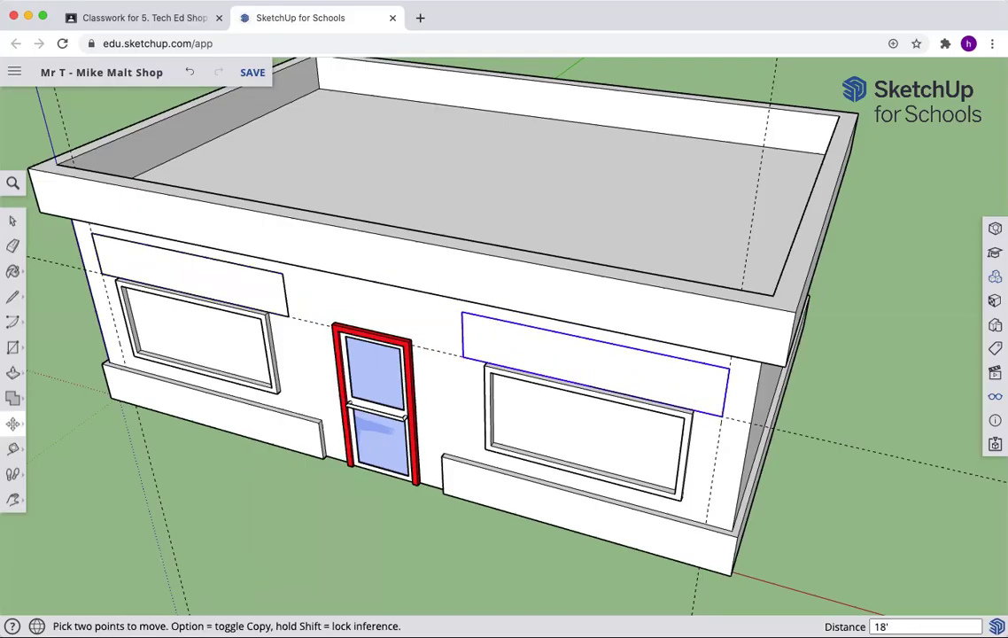
{"action": "key", "text": "Escape"}
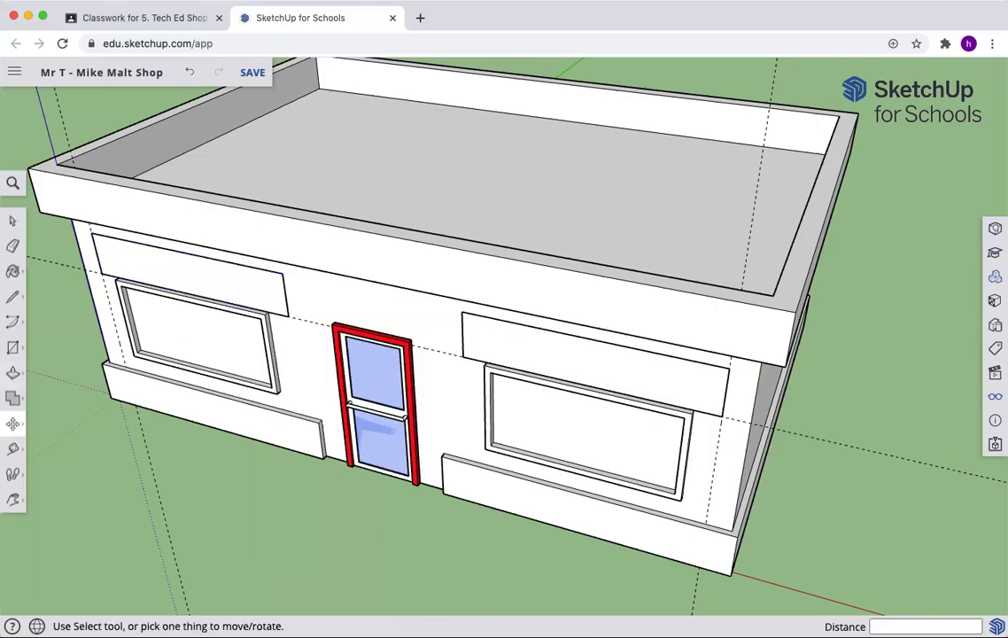
Step: Inside the left sign group, pull the panel's face out 3' from the wall
{"action": "left_click", "coordinate": [12, 373]}
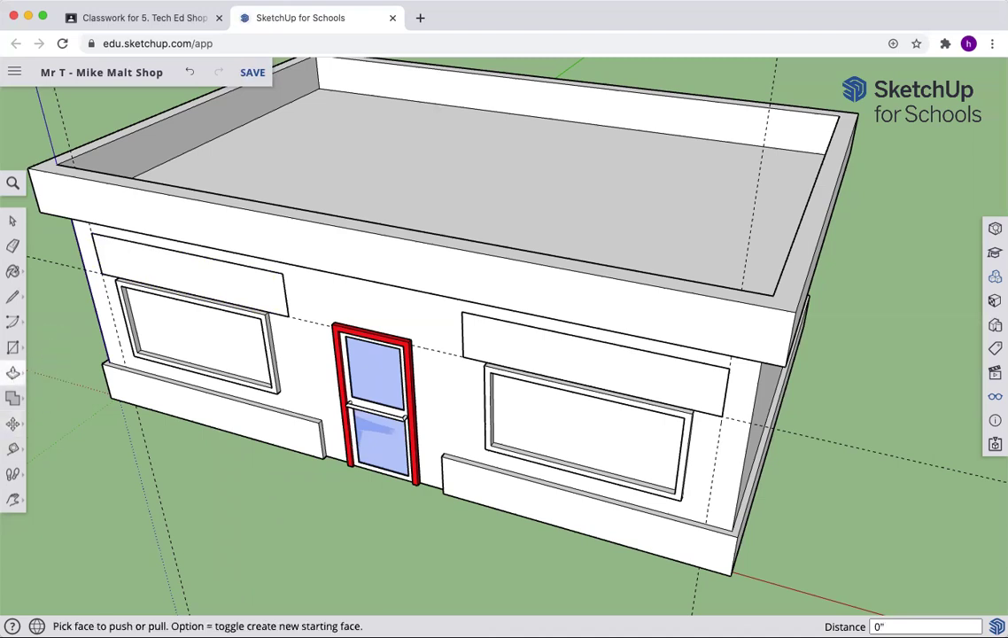
{"action": "left_click", "coordinate": [170, 282]}
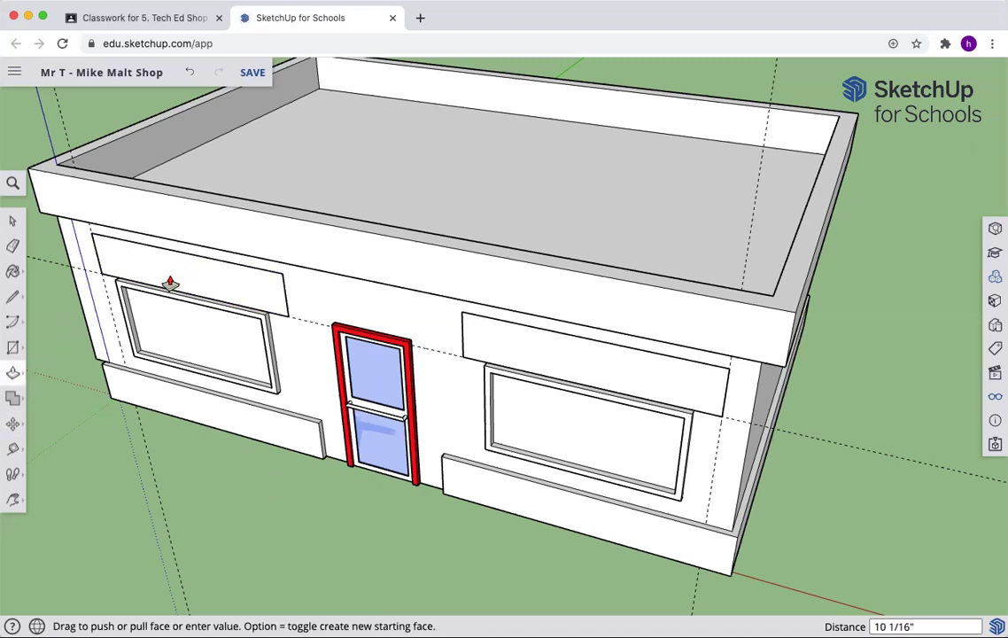
{"action": "left_click", "coordinate": [170, 282]}
{"action": "key", "text": "space"}
{"action": "double_click", "coordinate": [197, 283]}
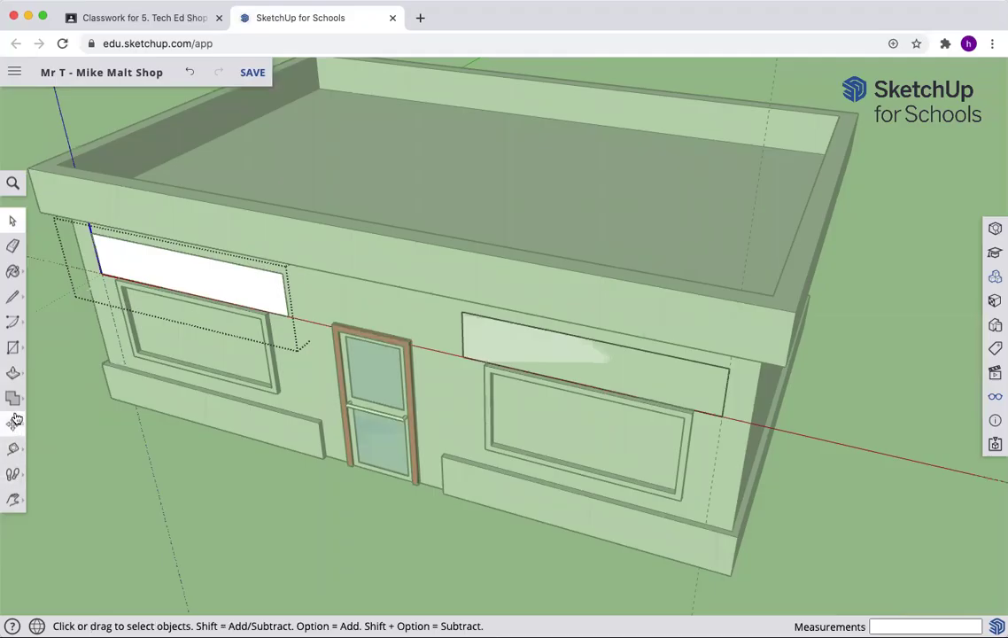
{"action": "left_click", "coordinate": [13, 373]}
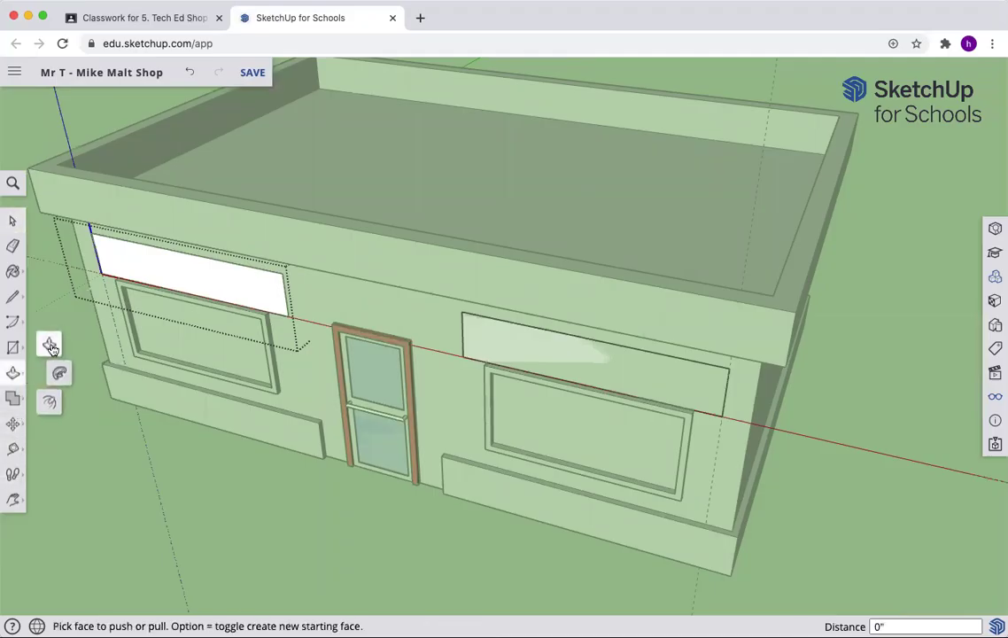
{"action": "left_click_drag", "start_coordinate": [204, 281], "coordinate": [172, 307]}
{"action": "type", "text": "3"}
{"action": "key", "text": "Return"}
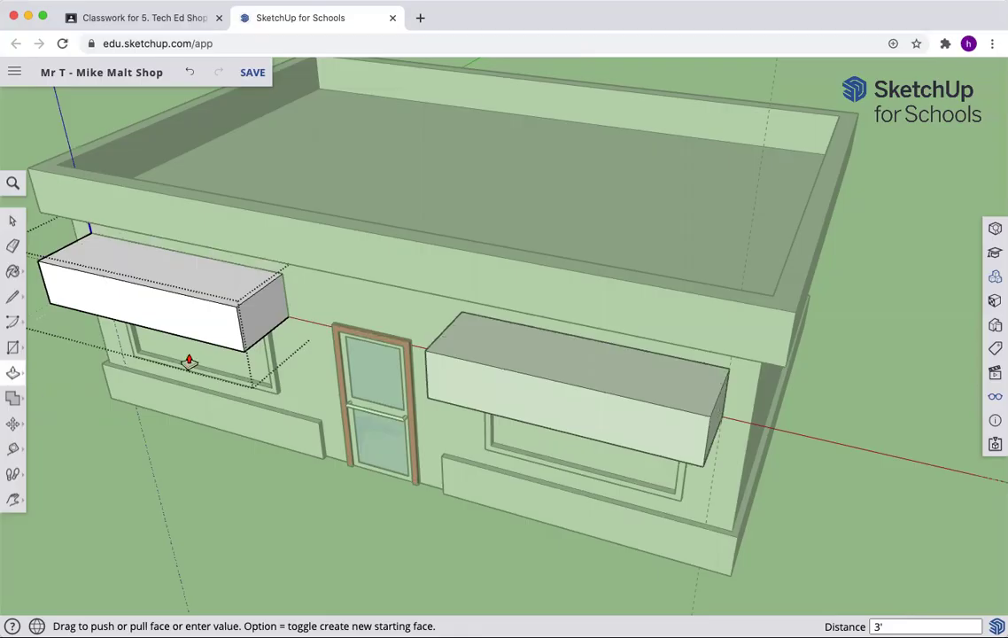
Step: Pan and orbit to view the shop front at an angle
{"action": "left_click", "coordinate": [17, 498]}
{"action": "left_click_drag", "start_coordinate": [154, 378], "coordinate": [266, 417]}
{"action": "left_click", "coordinate": [14, 498]}
{"action": "left_click", "coordinate": [49, 441]}
{"action": "left_click_drag", "start_coordinate": [300, 366], "coordinate": [563, 354]}
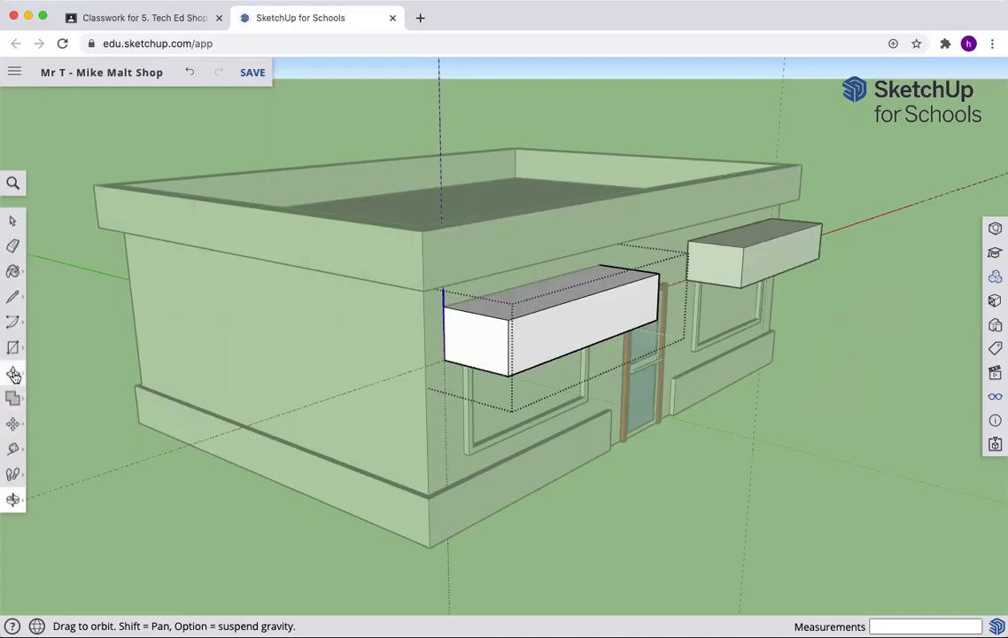
Step: Draw a two-point arc on the box's end face from top back to bottom front corner
{"action": "left_click", "coordinate": [12, 324]}
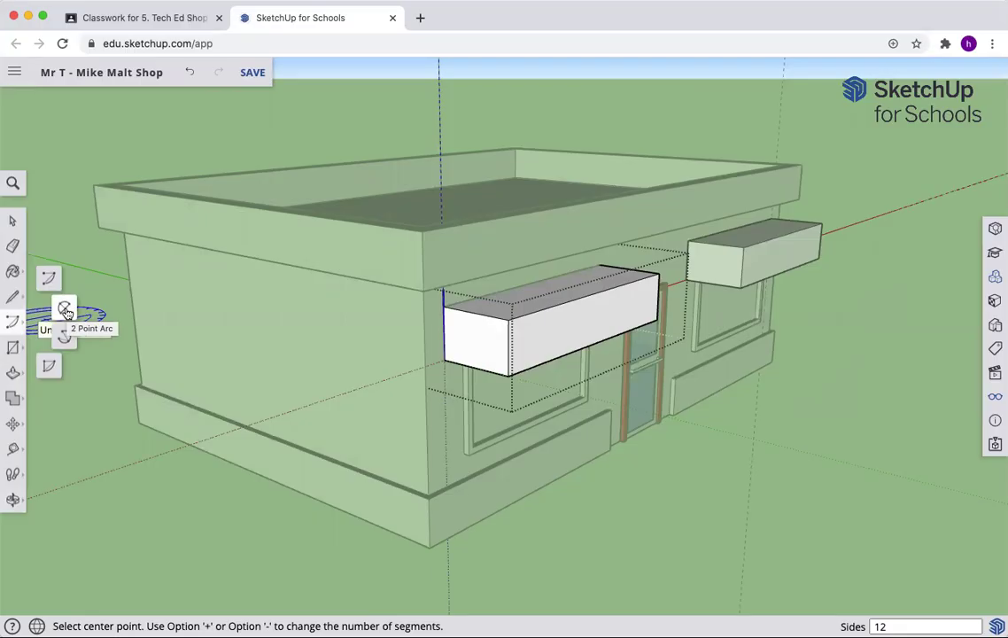
{"action": "left_click", "coordinate": [65, 309]}
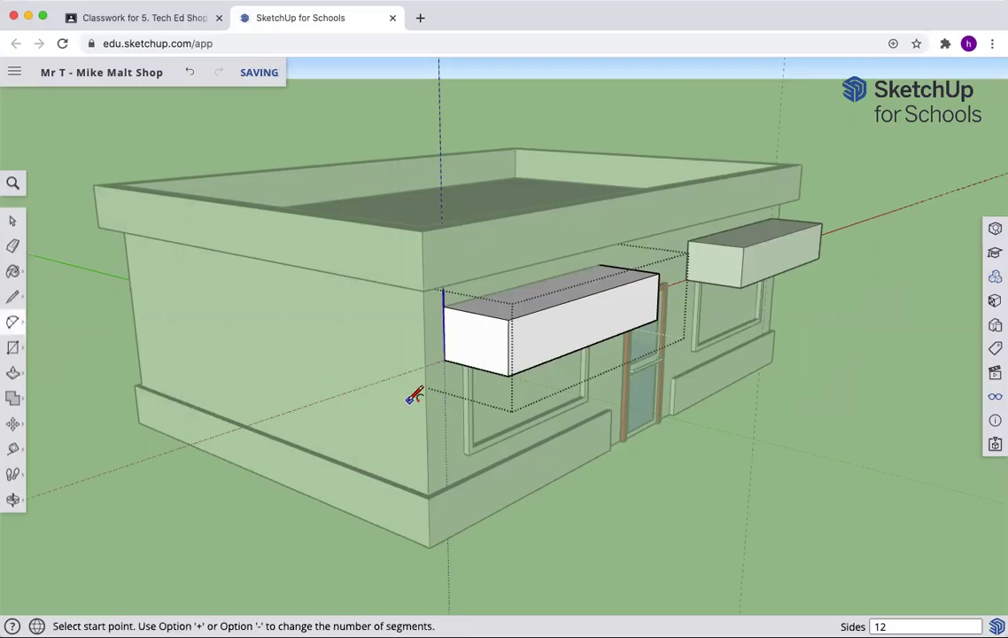
{"action": "left_click", "coordinate": [443, 306]}
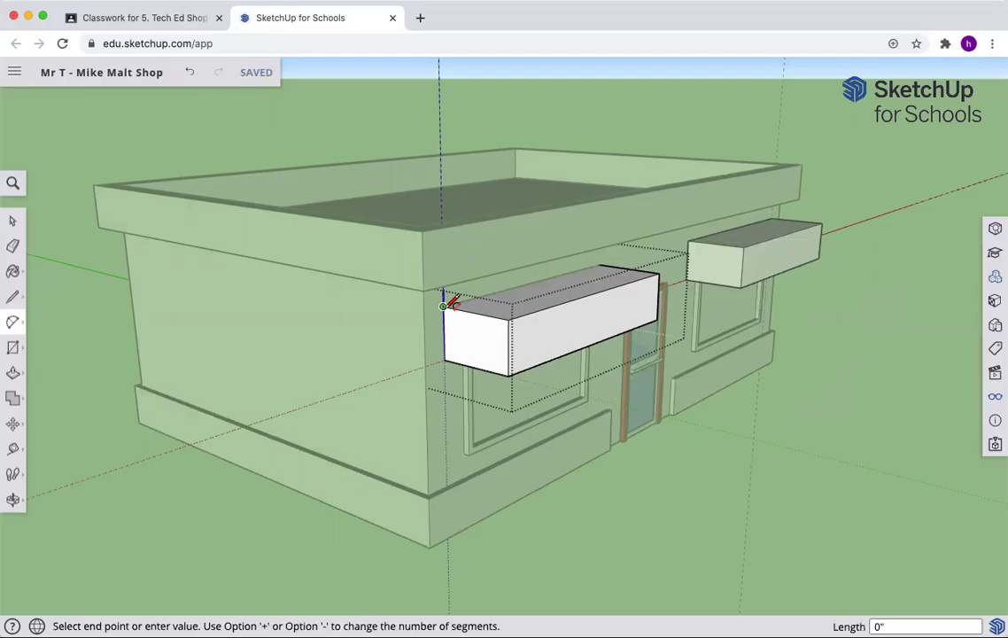
{"action": "left_click", "coordinate": [509, 374]}
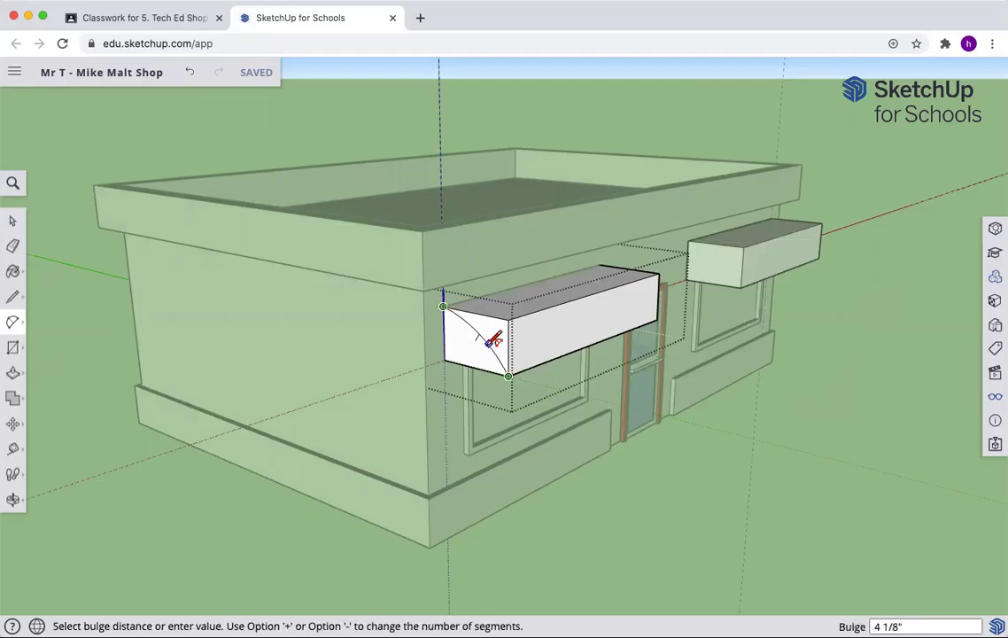
{"action": "scroll", "coordinate": [488, 325], "scroll_direction": "up", "scroll_amount": 5}
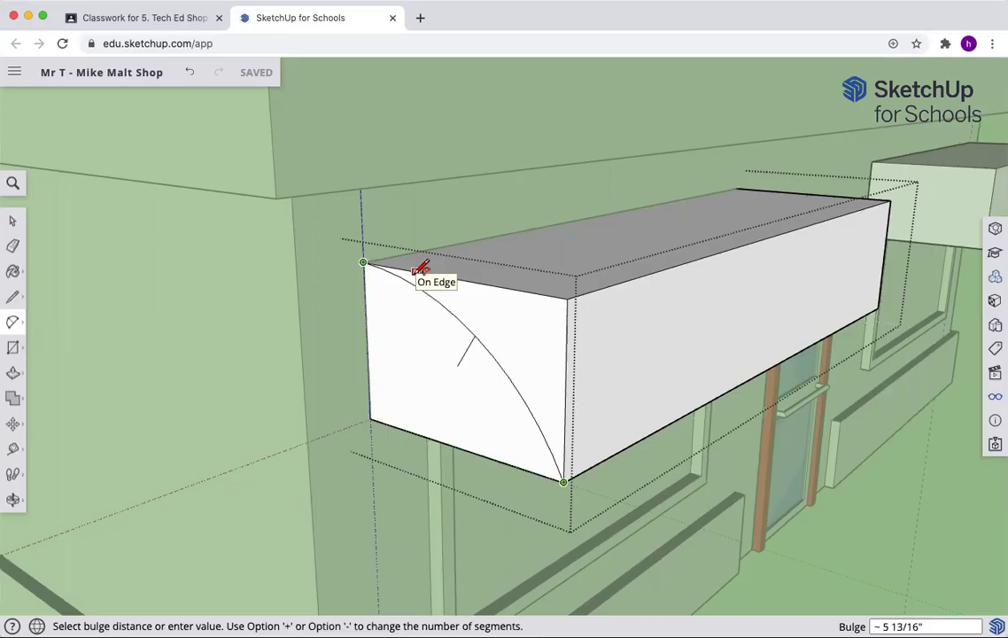
{"action": "scroll", "coordinate": [406, 265], "scroll_direction": "down", "scroll_amount": 1}
{"action": "scroll", "coordinate": [404, 266], "scroll_direction": "up", "scroll_amount": 4}
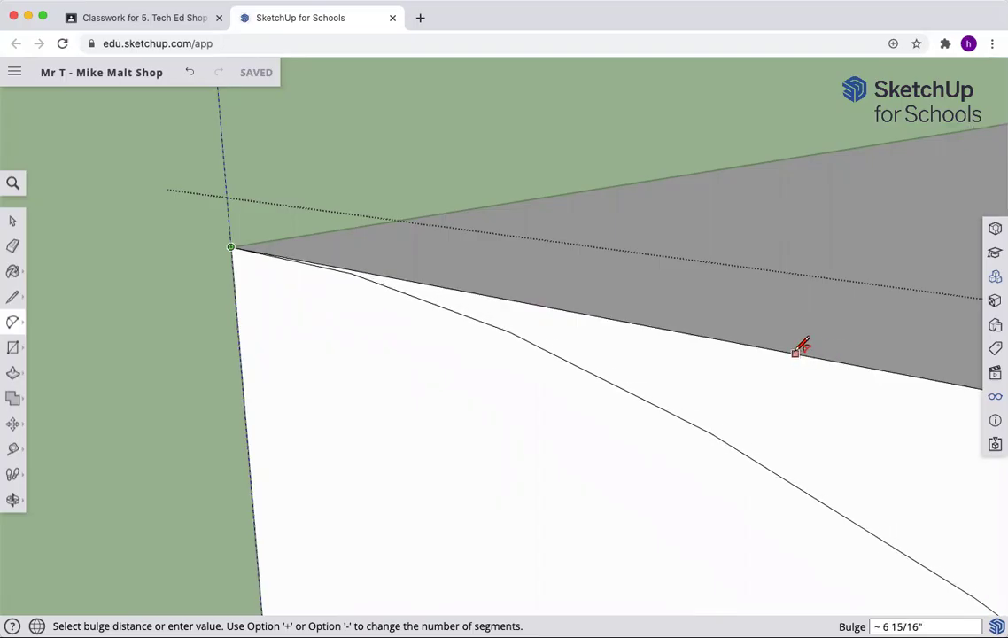
{"action": "left_click", "coordinate": [801, 346]}
Step: Push away the corner piece outside the arc, leaving a quarter-round awning front
{"action": "scroll", "coordinate": [771, 390], "scroll_direction": "down", "scroll_amount": 5}
{"action": "scroll", "coordinate": [403, 447], "scroll_direction": "down", "scroll_amount": 5}
{"action": "scroll", "coordinate": [562, 478], "scroll_direction": "up", "scroll_amount": 2}
{"action": "scroll", "coordinate": [485, 463], "scroll_direction": "down", "scroll_amount": 4}
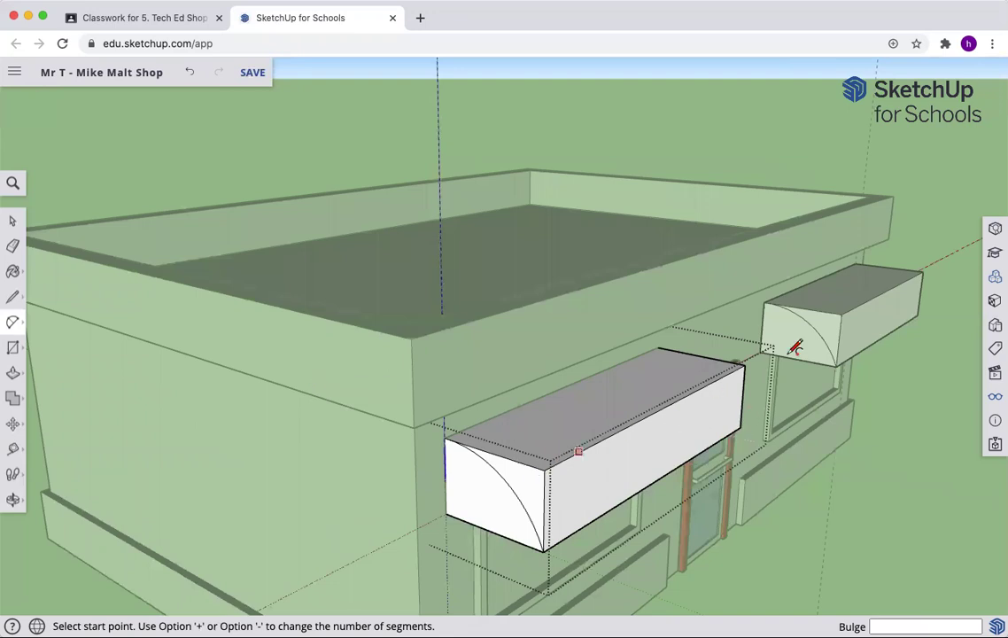
{"action": "left_click", "coordinate": [13, 374]}
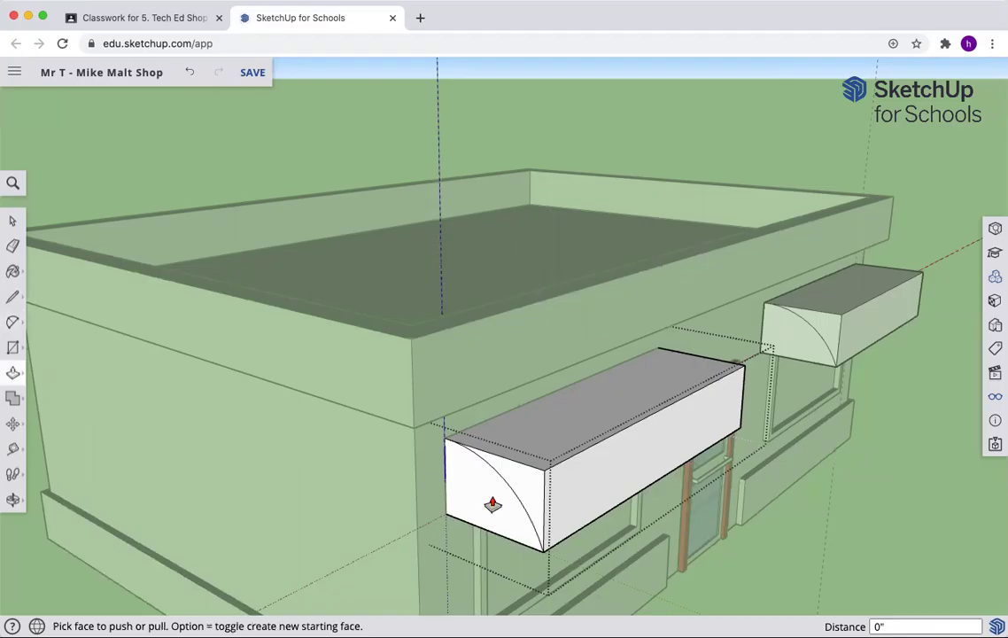
{"action": "left_click_drag", "start_coordinate": [522, 476], "coordinate": [742, 411]}
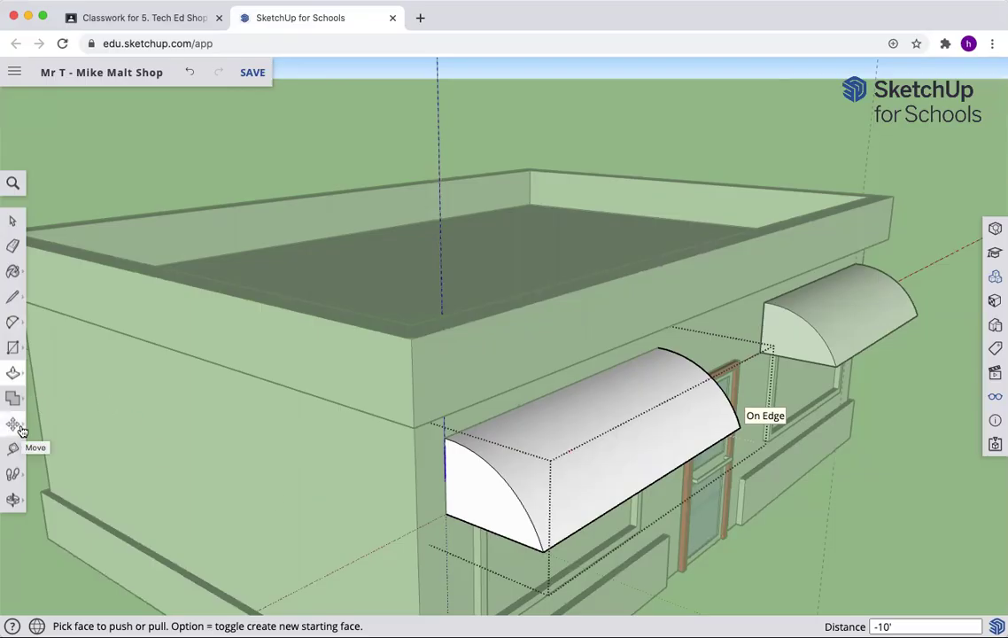
Step: Cancel an accidental move that folded the awning and exit the awning group
{"action": "left_click", "coordinate": [14, 423]}
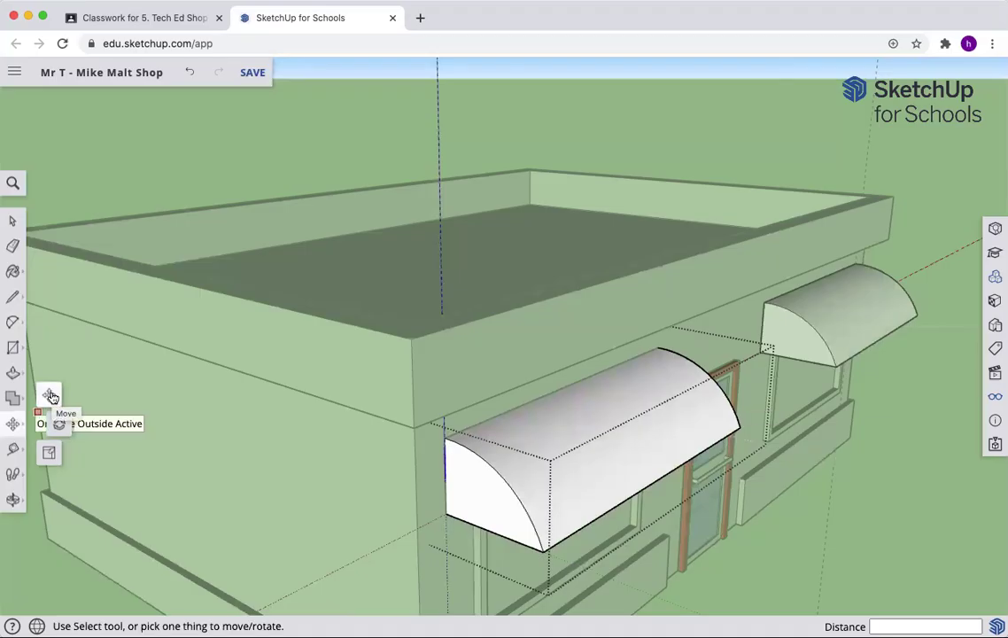
{"action": "left_click", "coordinate": [51, 396]}
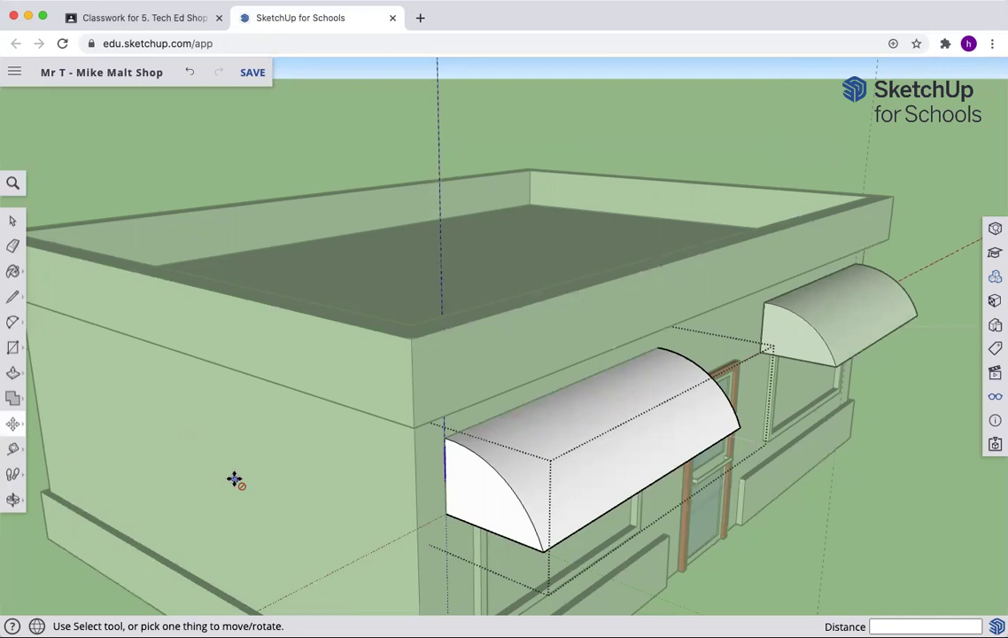
{"action": "left_click", "coordinate": [543, 550]}
{"action": "left_click", "coordinate": [542, 549]}
{"action": "left_click", "coordinate": [716, 441]}
{"action": "left_click", "coordinate": [716, 442]}
{"action": "left_click", "coordinate": [741, 427]}
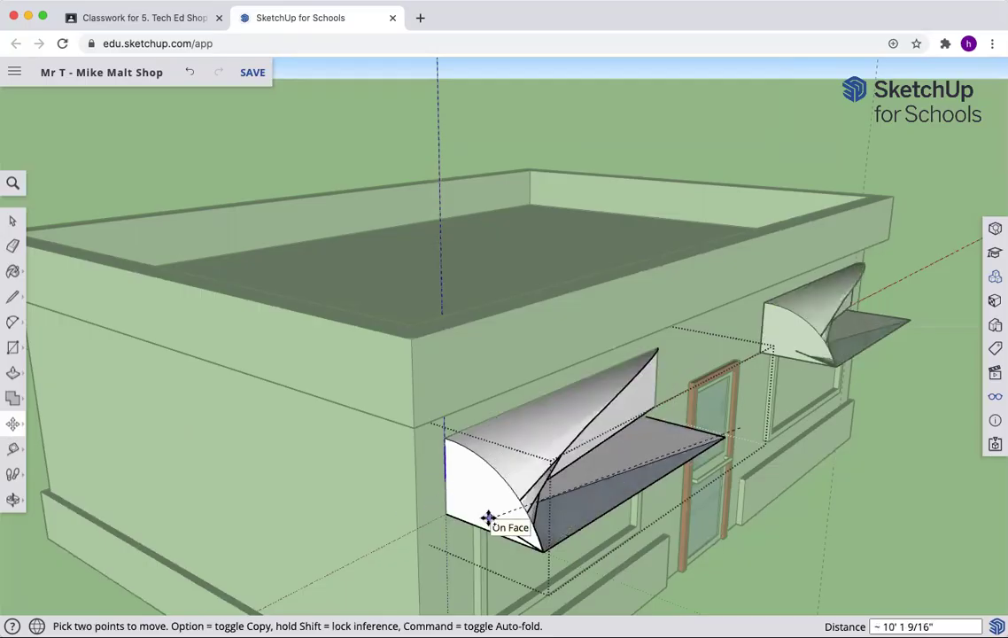
{"action": "key", "text": "Escape"}
{"action": "left_click", "coordinate": [12, 222]}
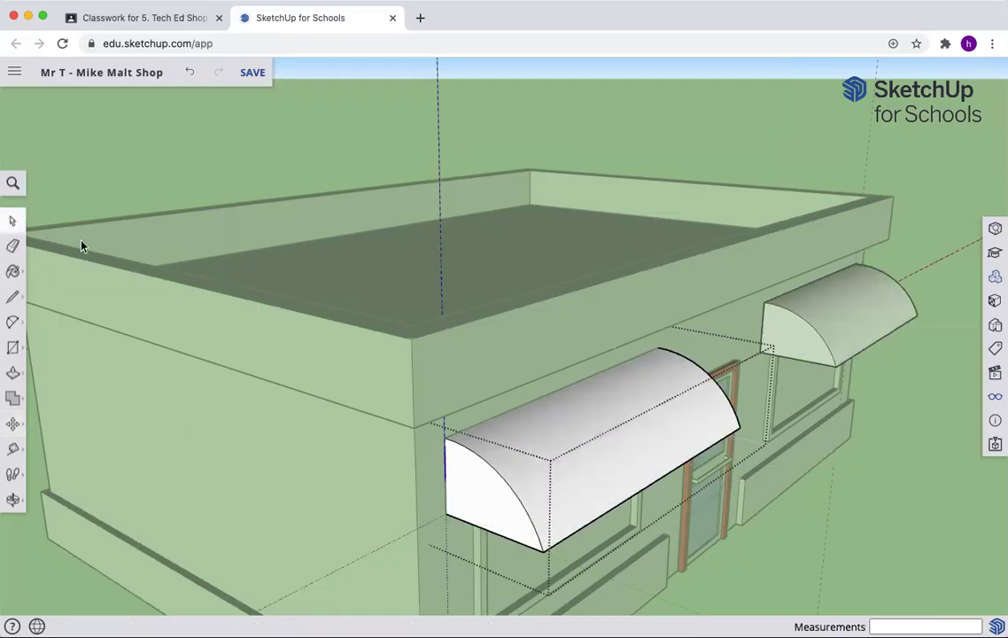
{"action": "left_click", "coordinate": [266, 283]}
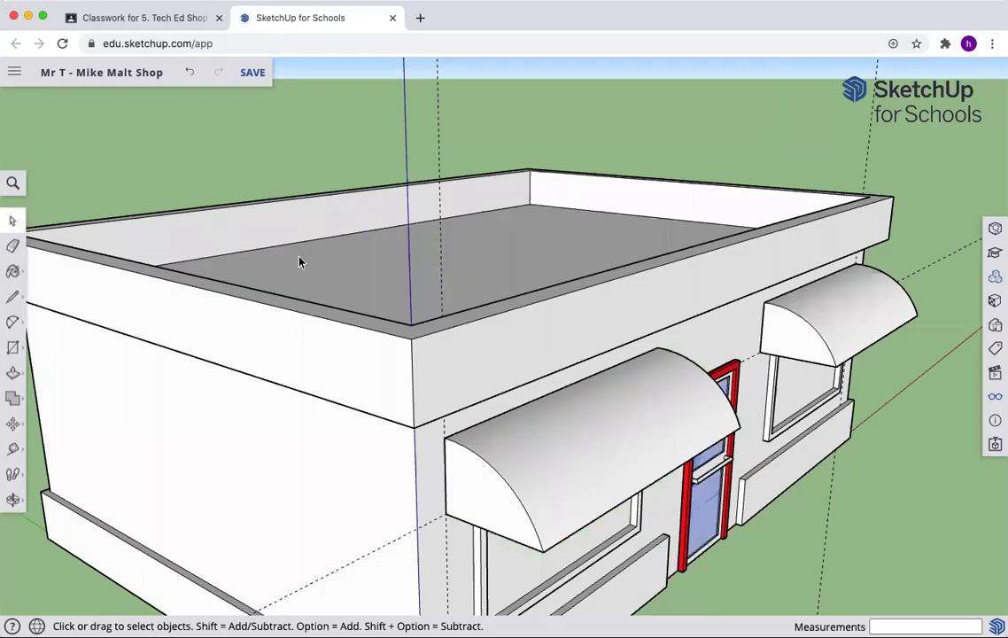
Step: Place a copy of the rounded awning on the ground beside the side wall
{"action": "left_click", "coordinate": [13, 423]}
{"action": "left_click", "coordinate": [50, 398]}
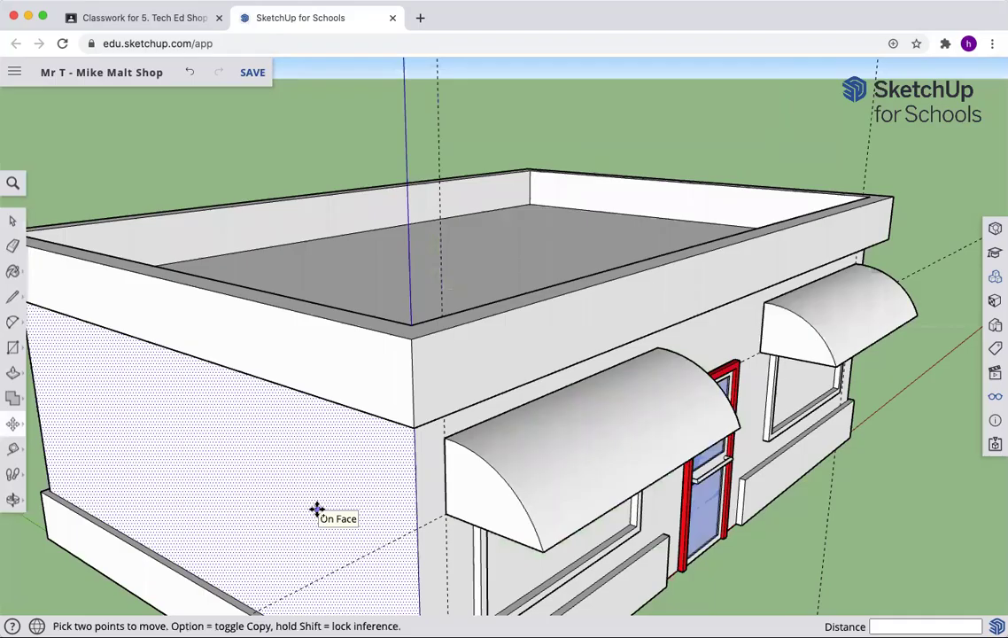
{"action": "left_click", "coordinate": [738, 430]}
{"action": "key", "text": "alt"}
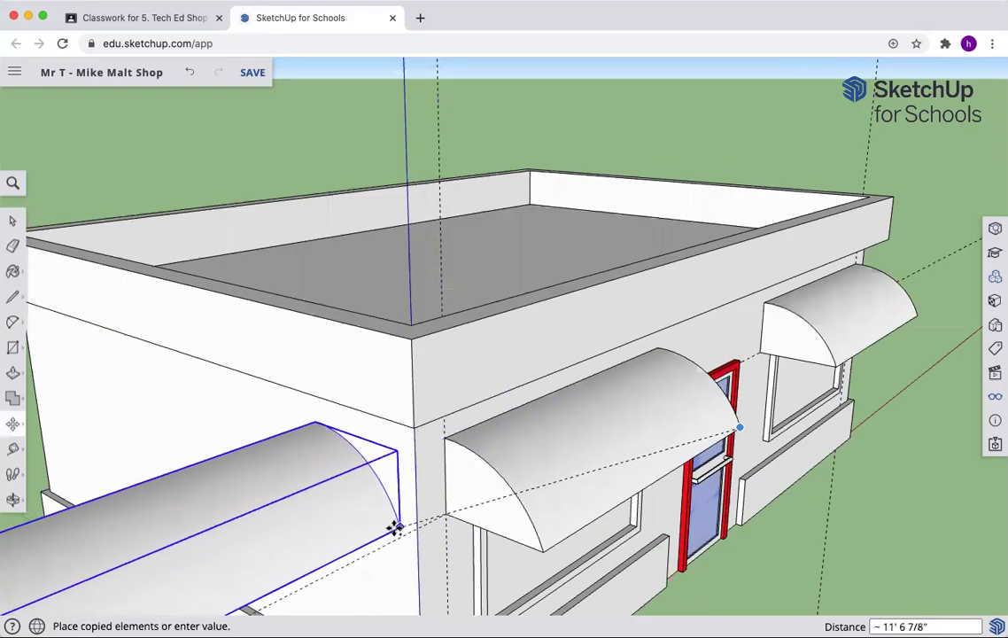
{"action": "scroll", "coordinate": [390, 530], "scroll_direction": "down", "scroll_amount": 8}
{"action": "scroll", "coordinate": [330, 553], "scroll_direction": "up", "scroll_amount": 4}
{"action": "left_click", "coordinate": [332, 549]}
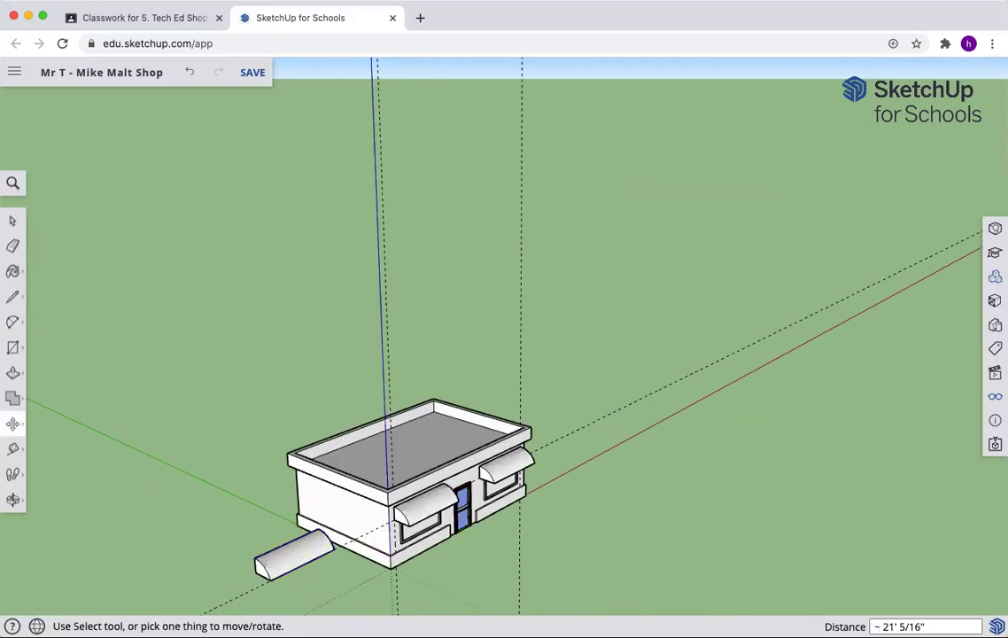
Step: Choose the Rotate tool to stand the copied awning upright
{"action": "left_click", "coordinate": [12, 423]}
{"action": "left_click", "coordinate": [59, 424]}
{"action": "scroll", "coordinate": [375, 576], "scroll_direction": "up", "scroll_amount": 3}
{"action": "scroll", "coordinate": [299, 579], "scroll_direction": "up", "scroll_amount": 2}
{"action": "scroll", "coordinate": [301, 580], "scroll_direction": "down", "scroll_amount": 3}
{"action": "scroll", "coordinate": [509, 532], "scroll_direction": "down", "scroll_amount": 3}
{"action": "scroll", "coordinate": [521, 546], "scroll_direction": "up", "scroll_amount": 3}
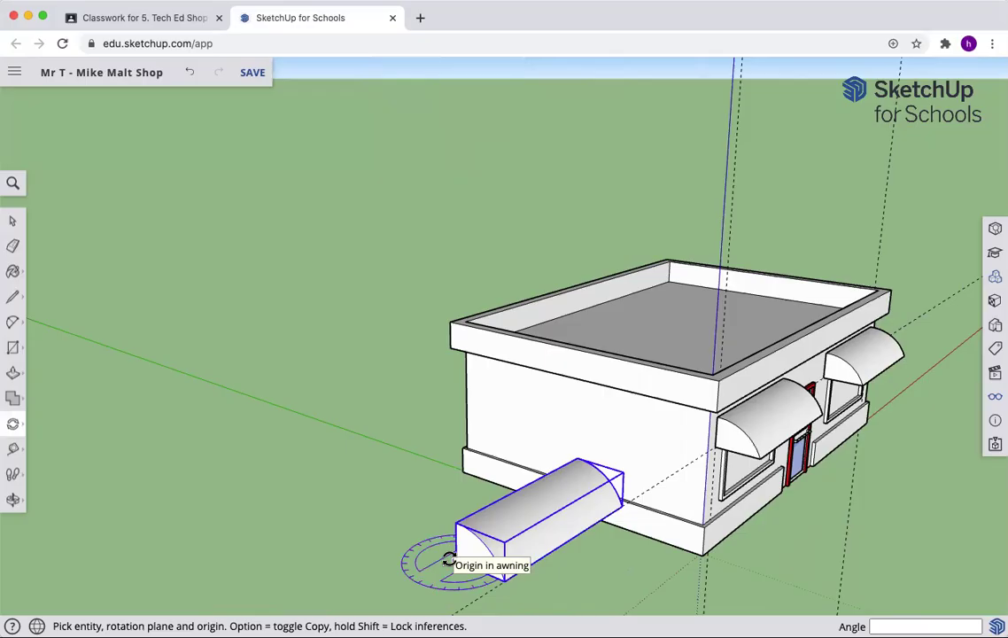
Step: Rotate the copied awning 90° about its corner so it stands upright
{"action": "left_click", "coordinate": [450, 560]}
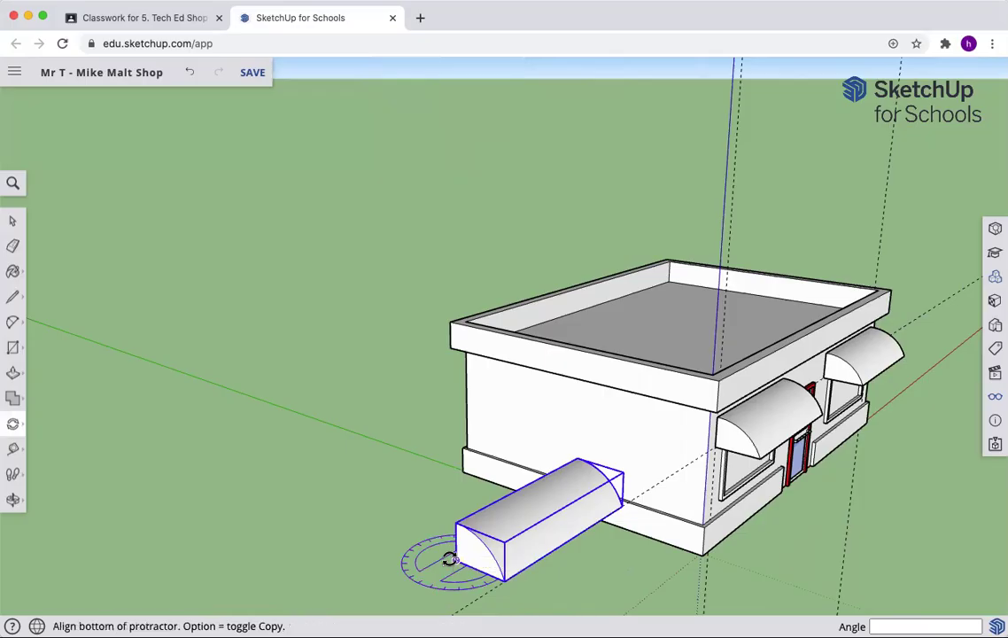
{"action": "left_click", "coordinate": [619, 504]}
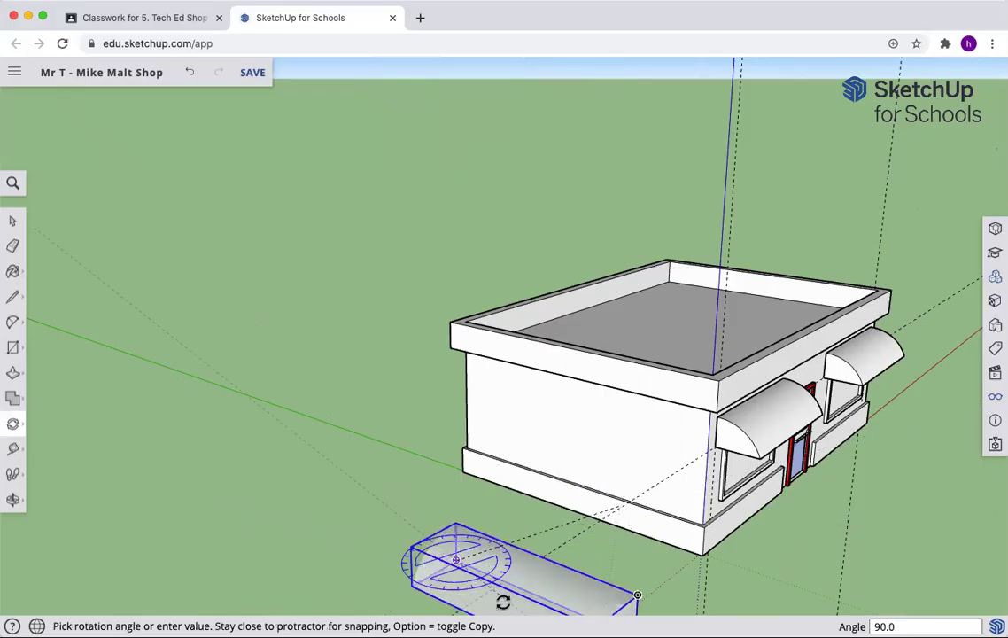
{"action": "left_click", "coordinate": [502, 601]}
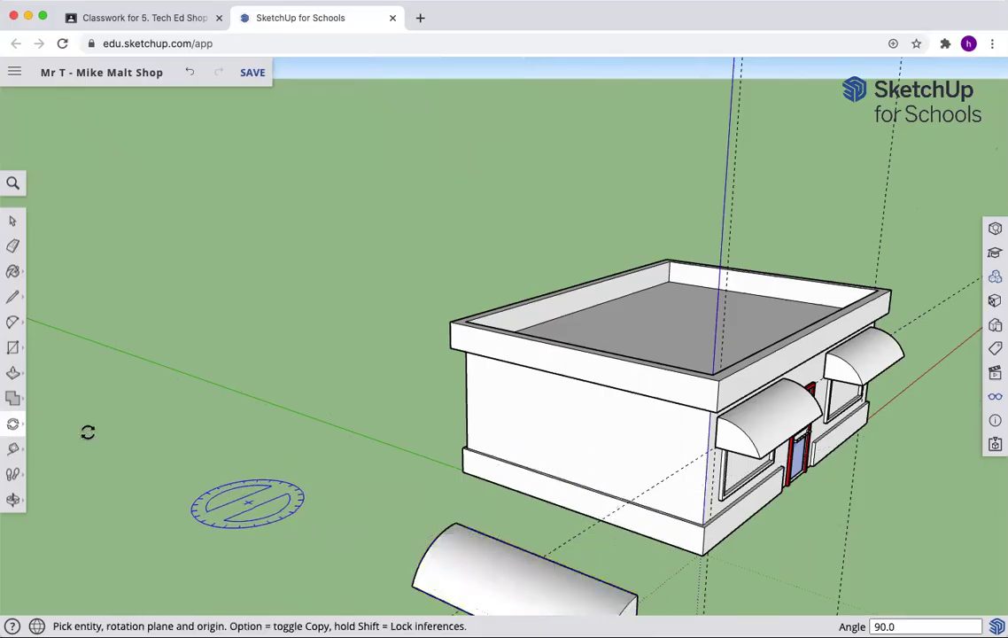
Step: Move the upright awning up onto the building's left side wall
{"action": "left_click", "coordinate": [13, 424]}
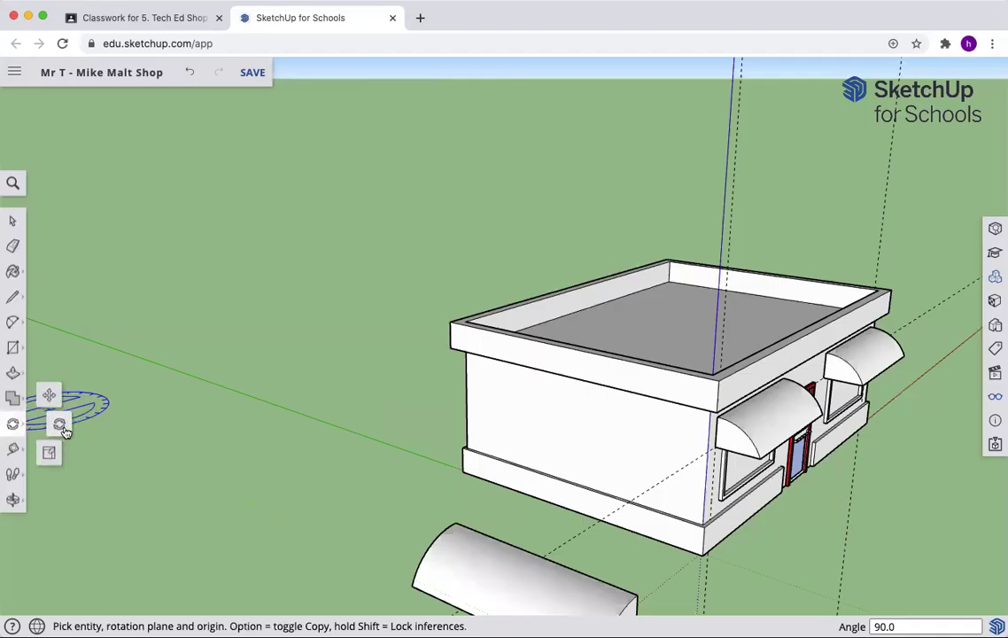
{"action": "left_click", "coordinate": [49, 394]}
{"action": "scroll", "coordinate": [457, 517], "scroll_direction": "down", "scroll_amount": 5}
{"action": "scroll", "coordinate": [520, 538], "scroll_direction": "up", "scroll_amount": 5}
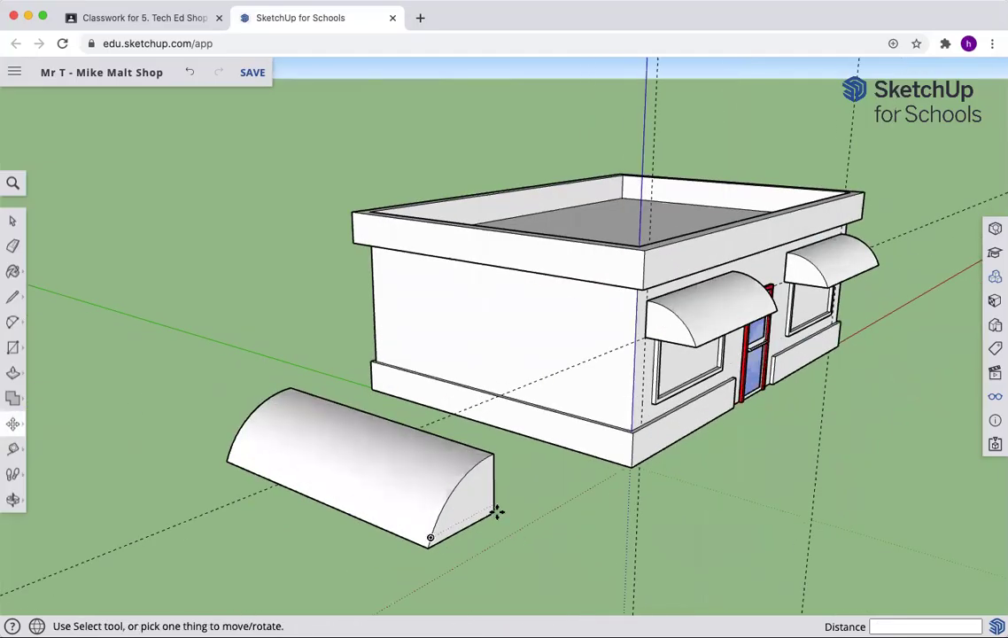
{"action": "left_click", "coordinate": [493, 512]}
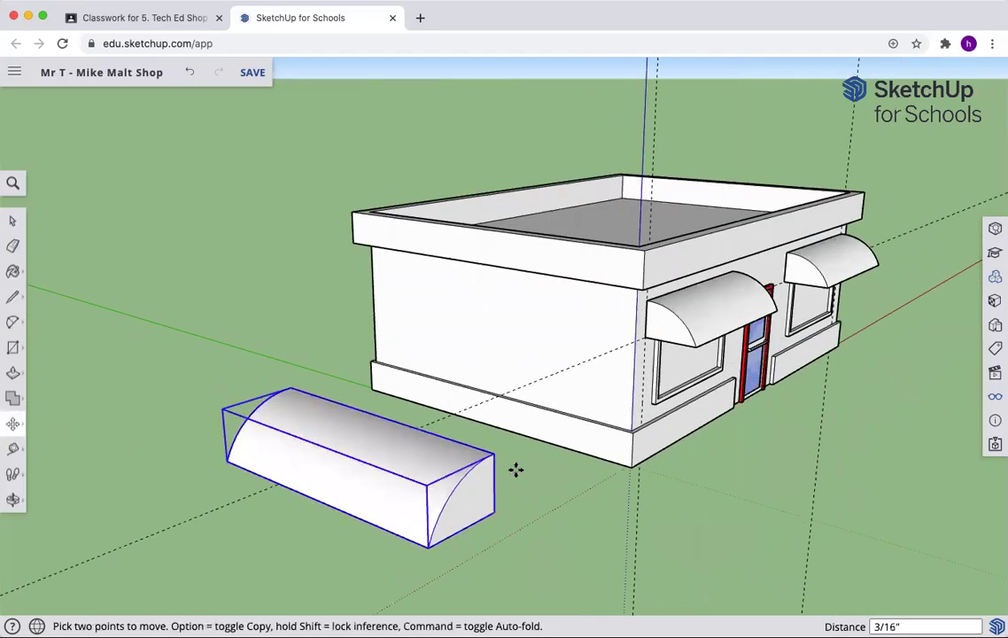
{"action": "left_click", "coordinate": [631, 335]}
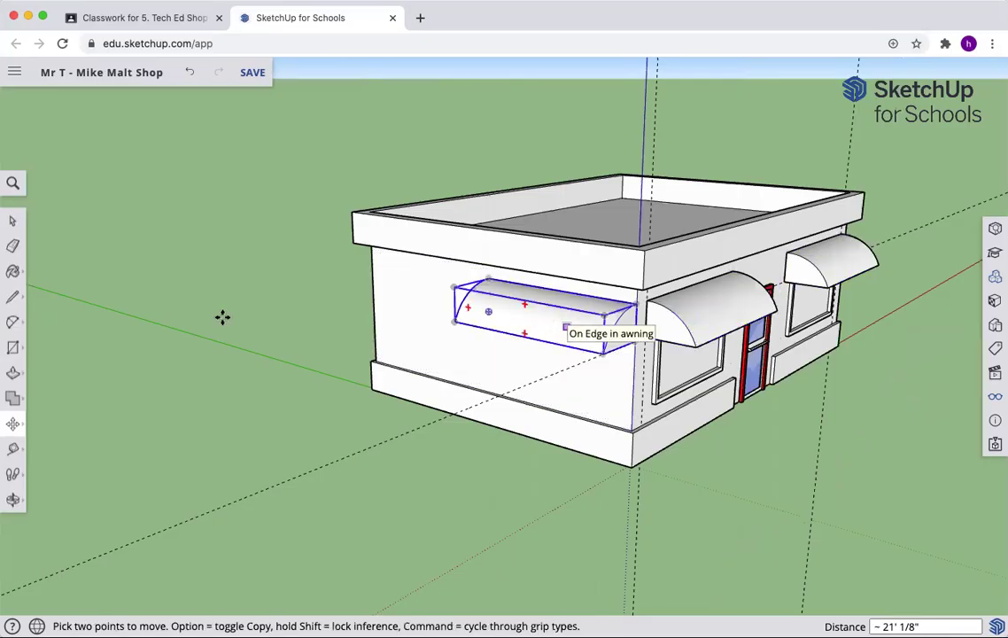
{"action": "left_click", "coordinate": [13, 222]}
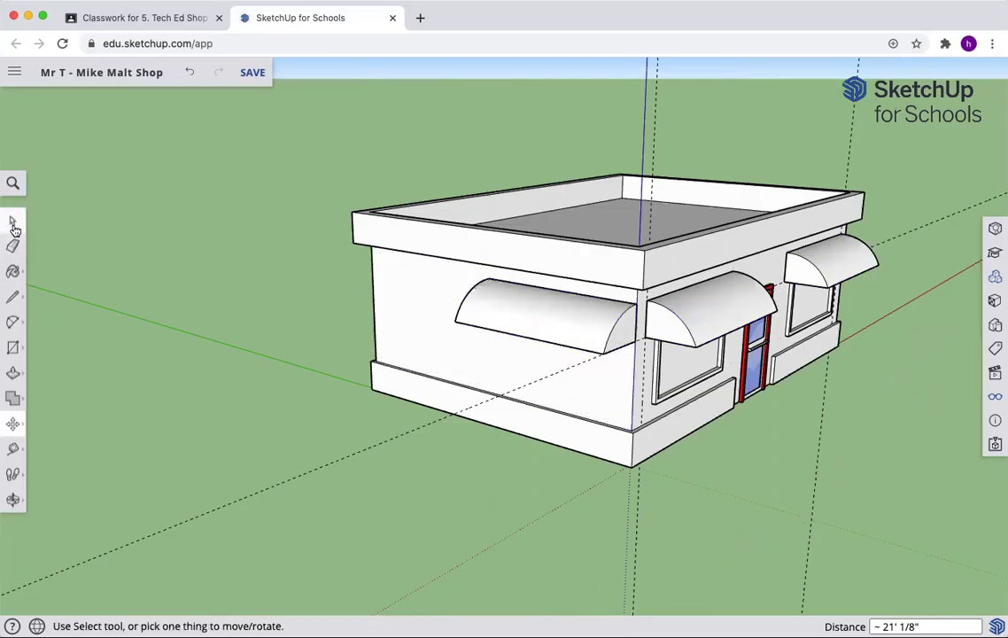
Step: Scale the side-wall awning uniformly to 0.6 from a corner grip
{"action": "left_click", "coordinate": [581, 332]}
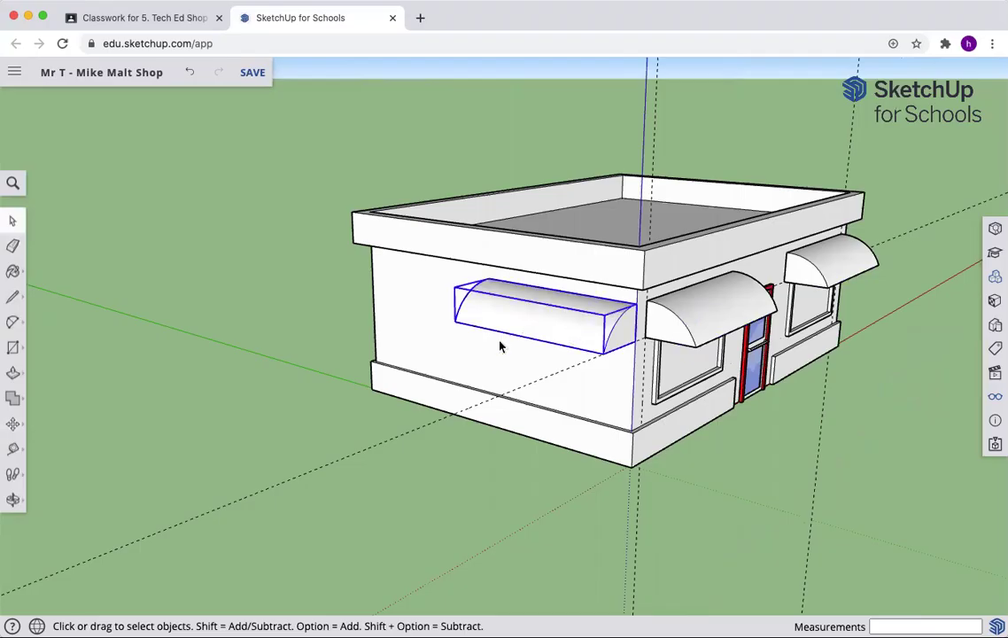
{"action": "left_click", "coordinate": [13, 424]}
{"action": "left_click", "coordinate": [49, 454]}
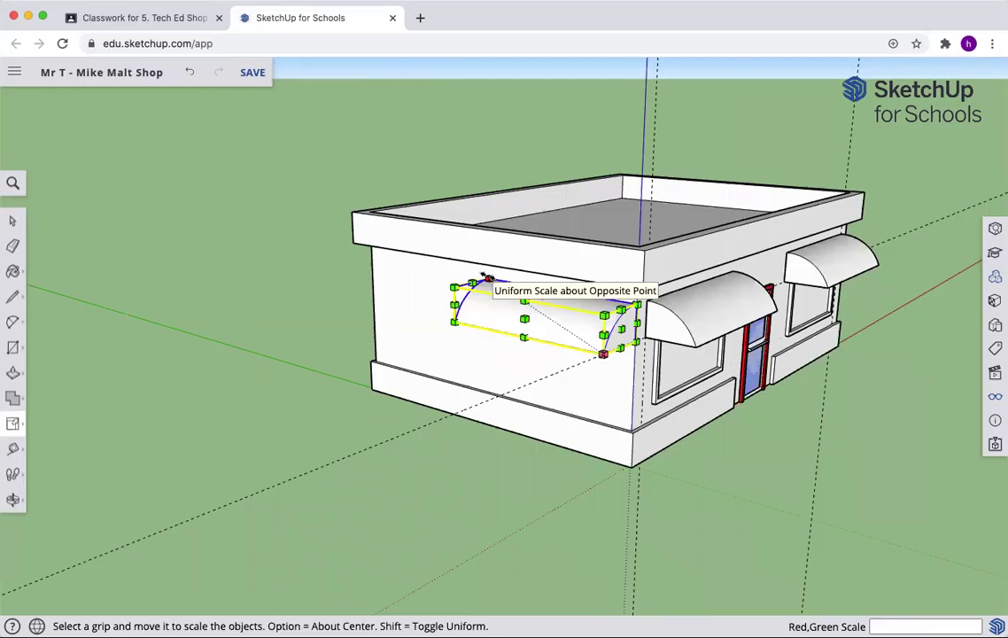
{"action": "left_click_drag", "start_coordinate": [485, 277], "coordinate": [521, 300]}
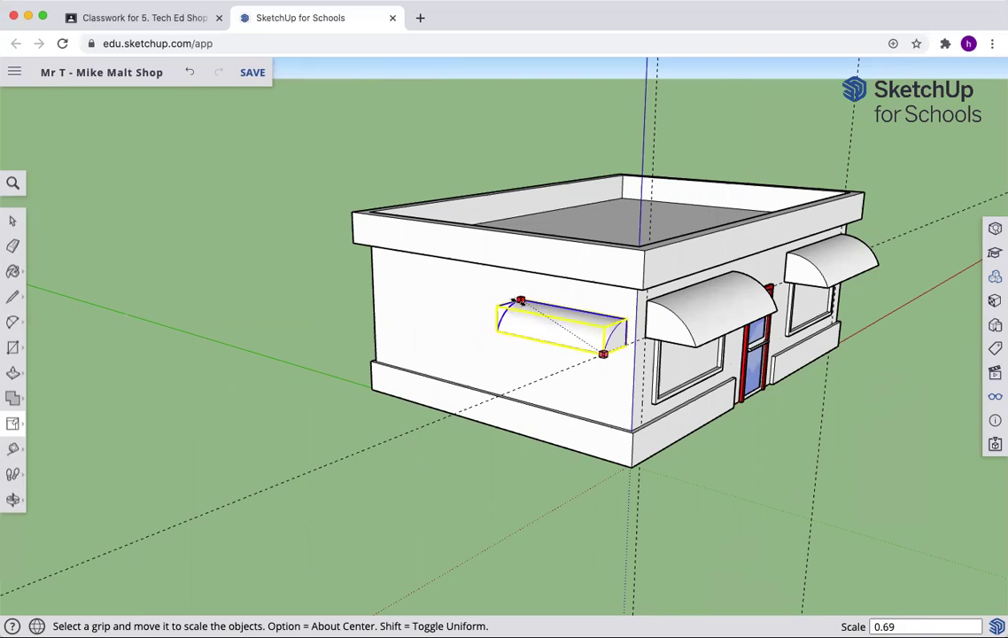
{"action": "mouse_move", "coordinate": [520, 300]}
{"action": "left_mouse_down"}
{"action": "mouse_move", "coordinate": [506, 292]}
{"action": "mouse_move", "coordinate": [514, 296]}
{"action": "left_mouse_up"}
{"action": "type", "text": "."}
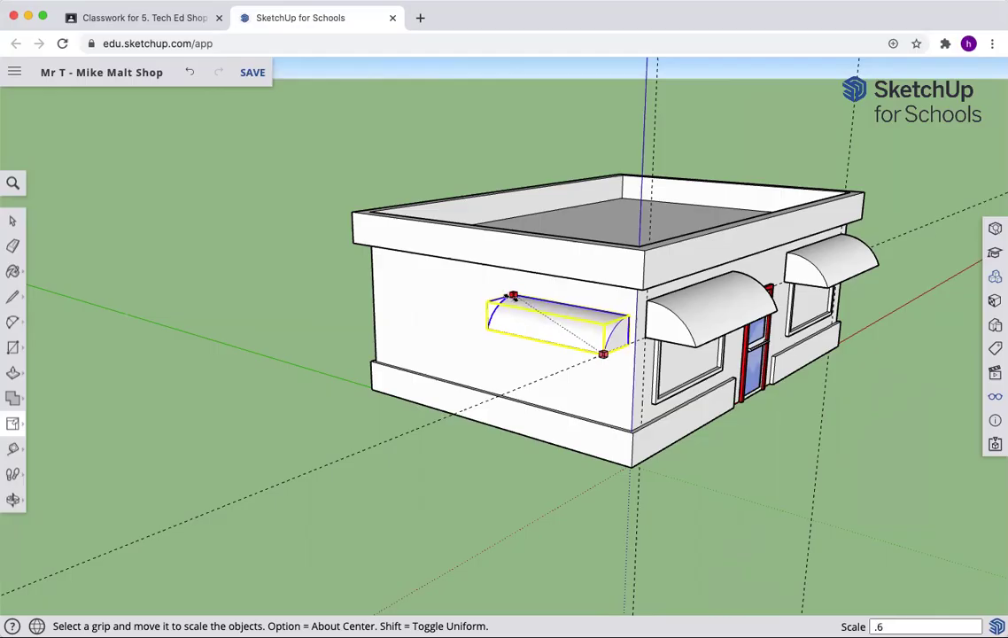
{"action": "type", "text": "6"}
{"action": "key", "text": "Return"}
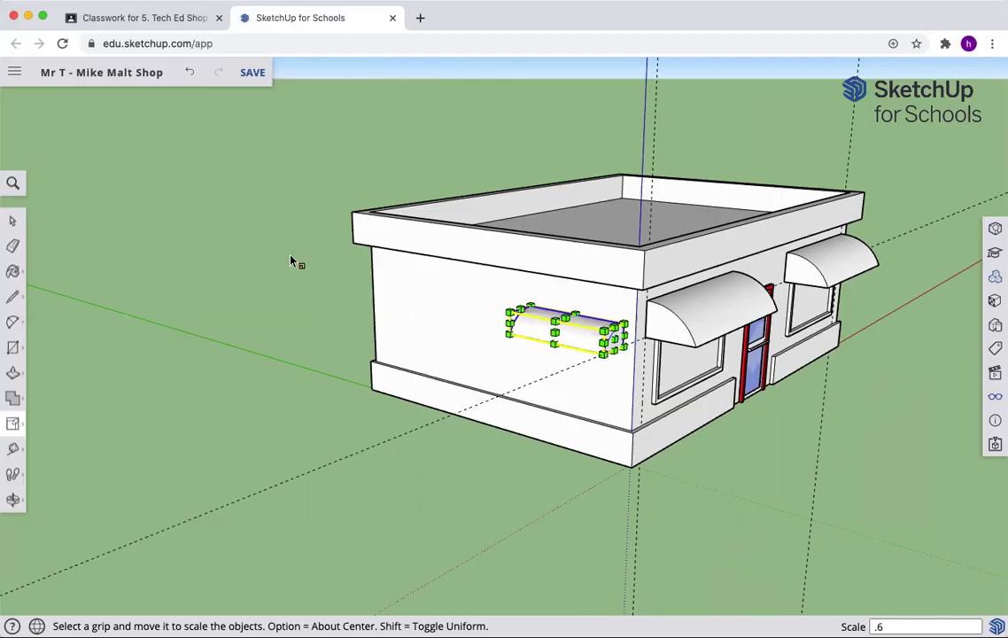
{"action": "left_click", "coordinate": [12, 221]}
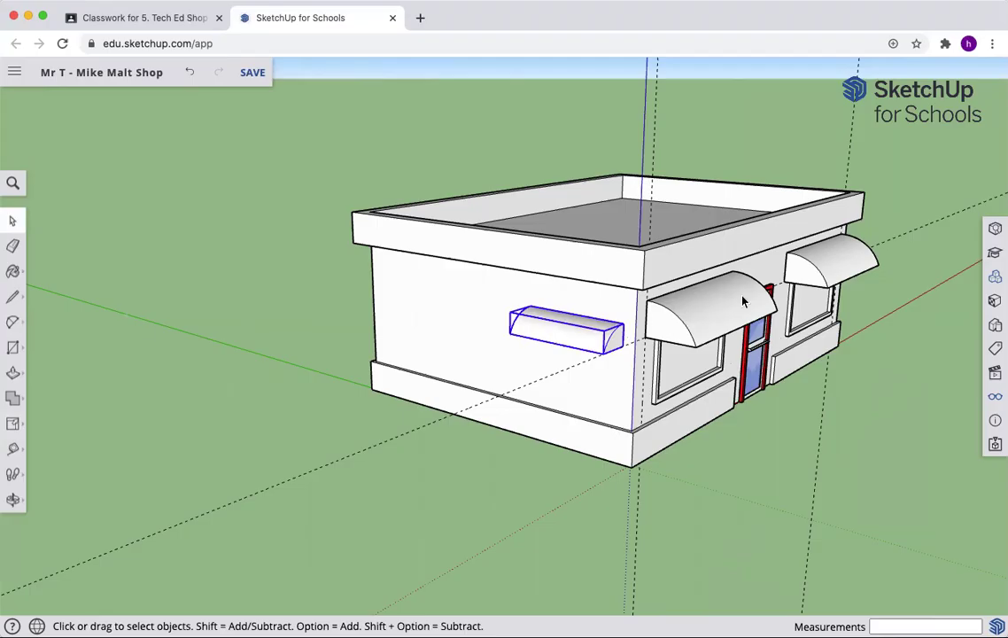
Step: Inside the awning, copy the end arc to the far end and array it /5 into evenly spaced ribs
{"action": "double_click", "coordinate": [716, 319]}
{"action": "scroll", "coordinate": [705, 322], "scroll_direction": "up", "scroll_amount": 4}
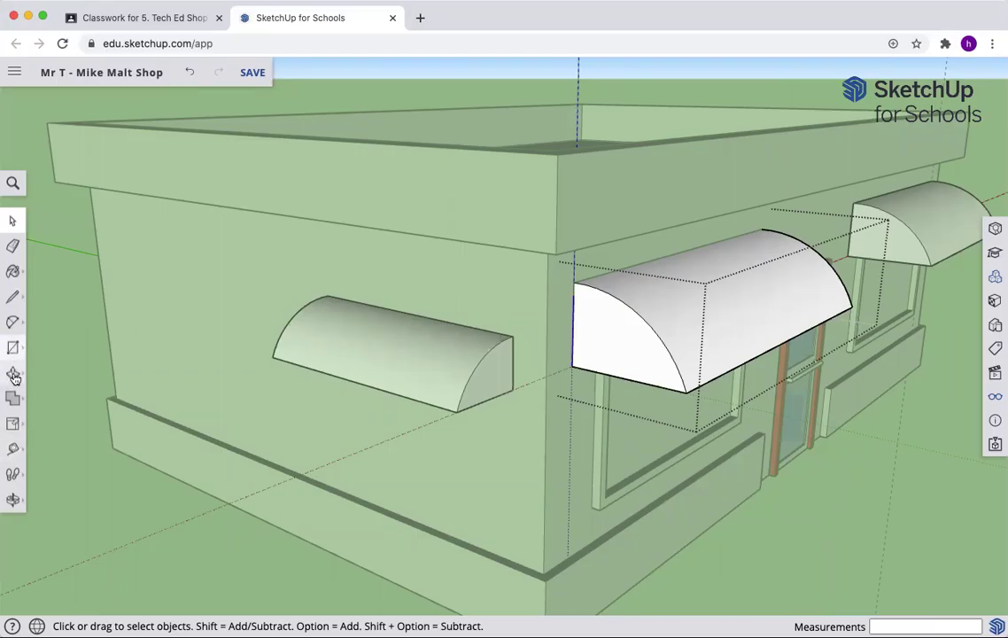
{"action": "left_click", "coordinate": [12, 425]}
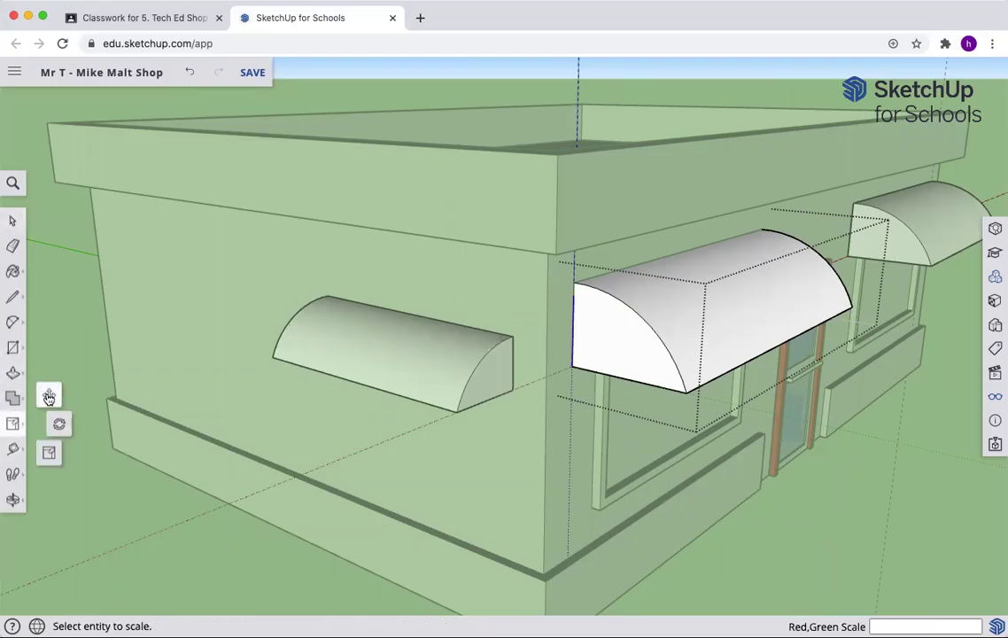
{"action": "left_click", "coordinate": [40, 402]}
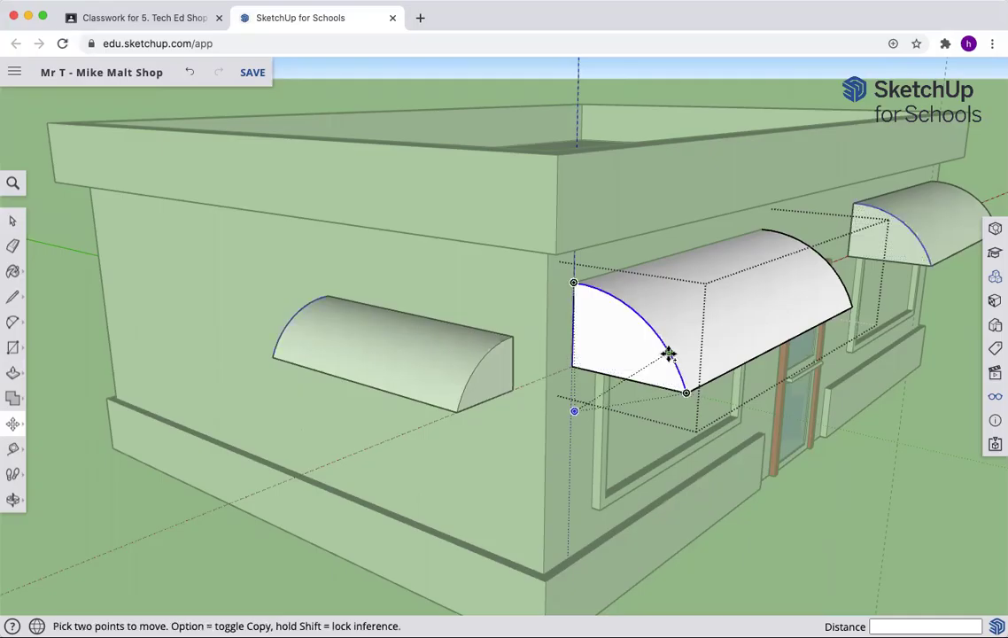
{"action": "left_click", "coordinate": [669, 354]}
{"action": "key", "text": "alt"}
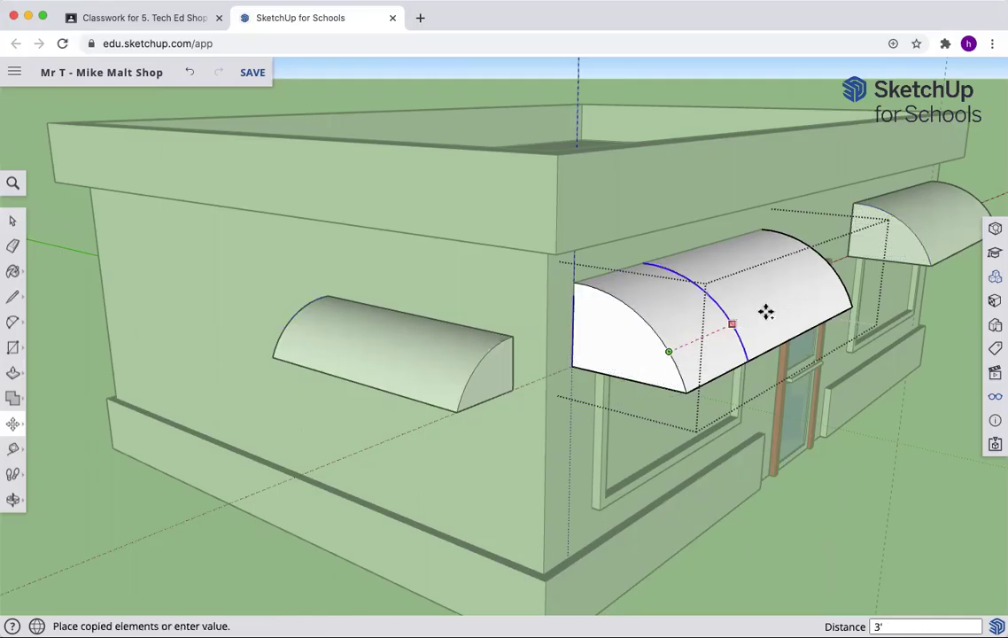
{"action": "left_click", "coordinate": [836, 276]}
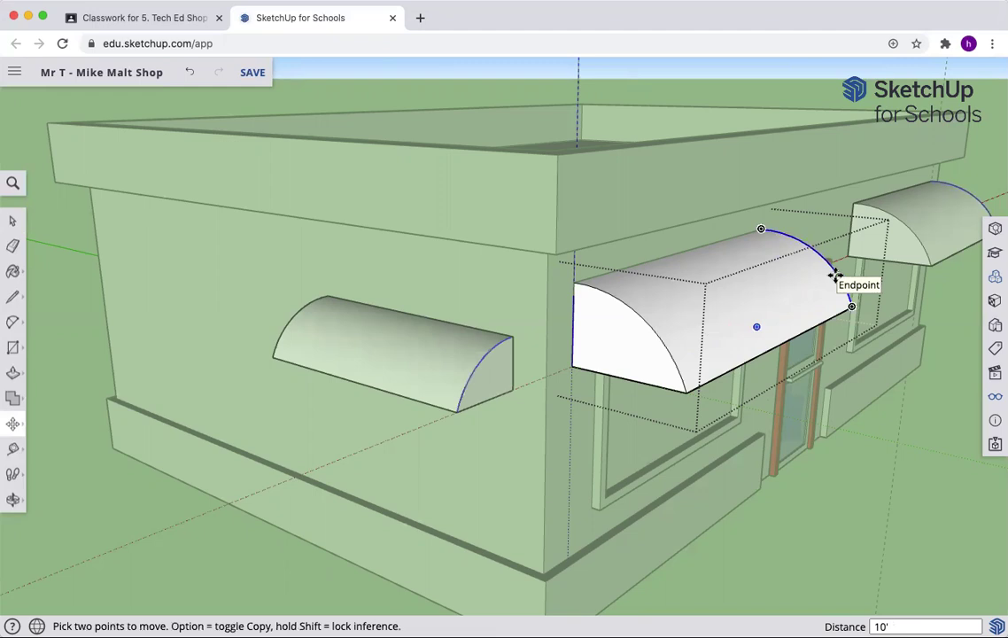
{"action": "type", "text": "/5"}
{"action": "key", "text": "Return"}
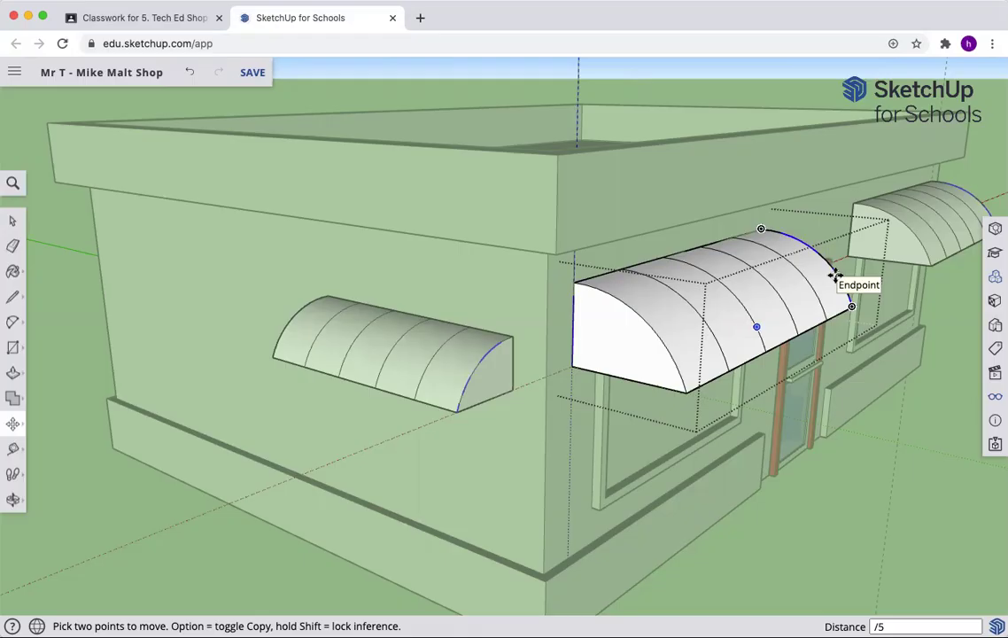
{"action": "key", "text": "Escape"}
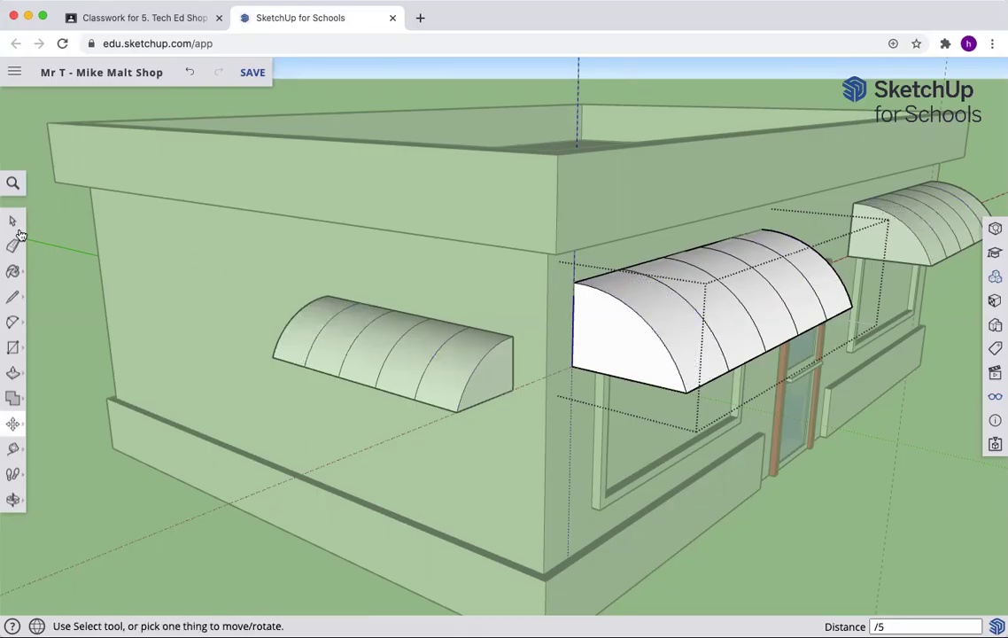
Step: Exit awning editing and save the finished shop model
{"action": "key", "text": "space"}
{"action": "scroll", "coordinate": [150, 250], "scroll_direction": "down", "scroll_amount": 3}
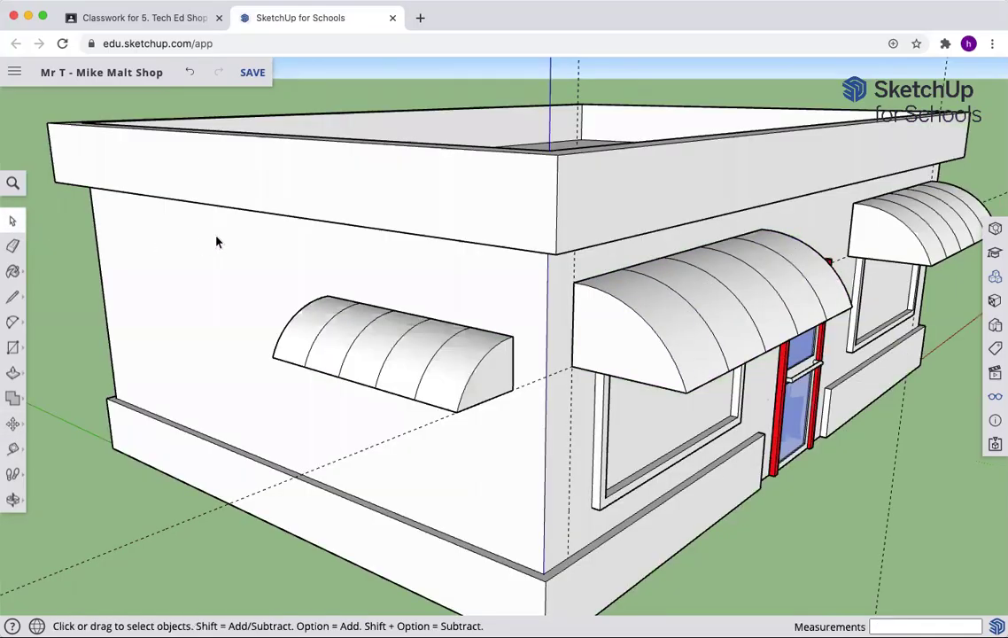
{"action": "scroll", "coordinate": [217, 242], "scroll_direction": "down", "scroll_amount": 5}
{"action": "scroll", "coordinate": [217, 242], "scroll_direction": "up", "scroll_amount": 5}
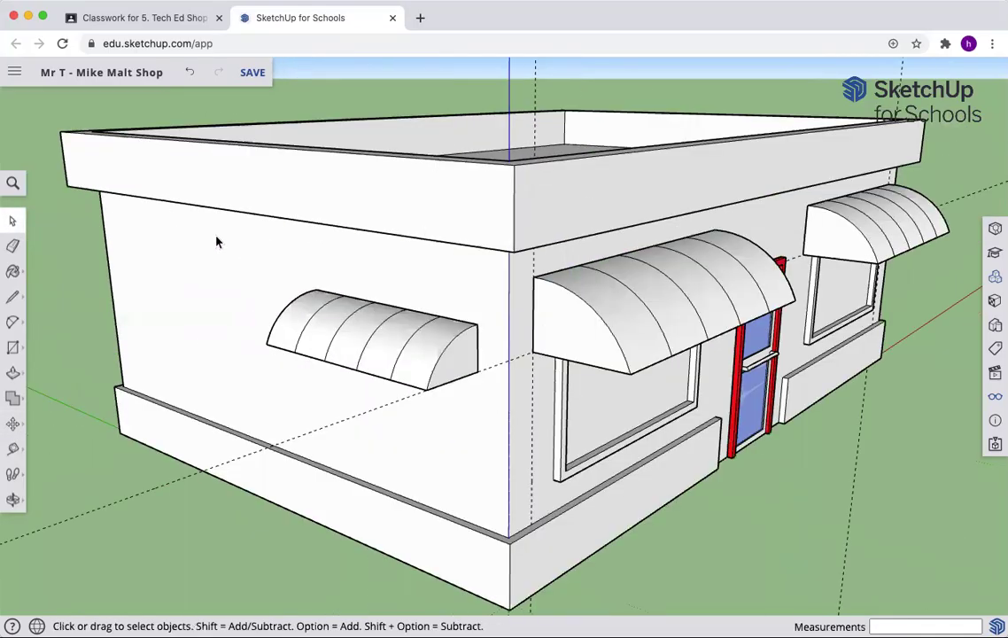
{"action": "left_click", "coordinate": [253, 72]}
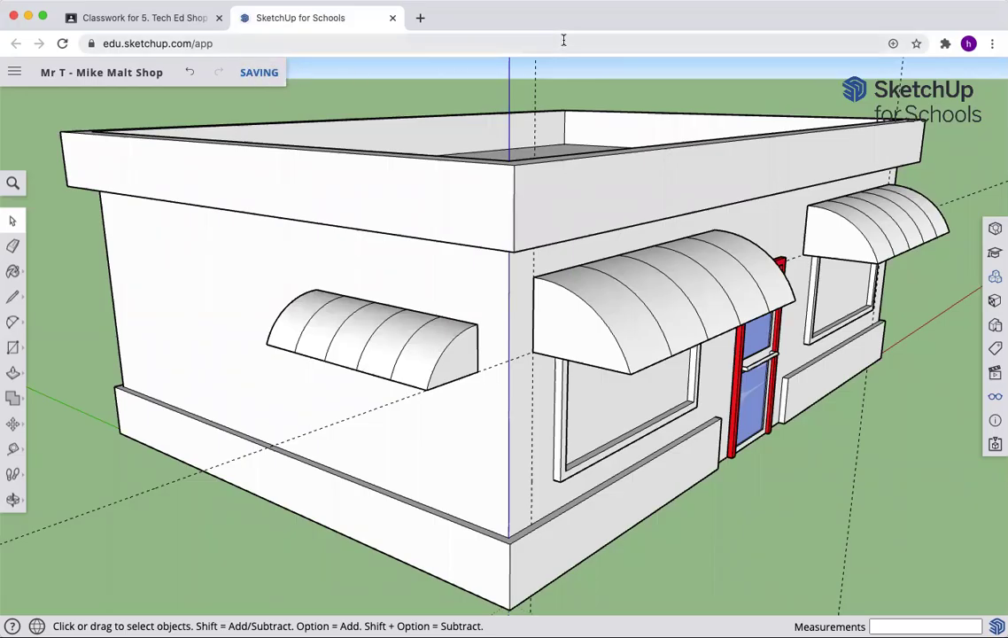